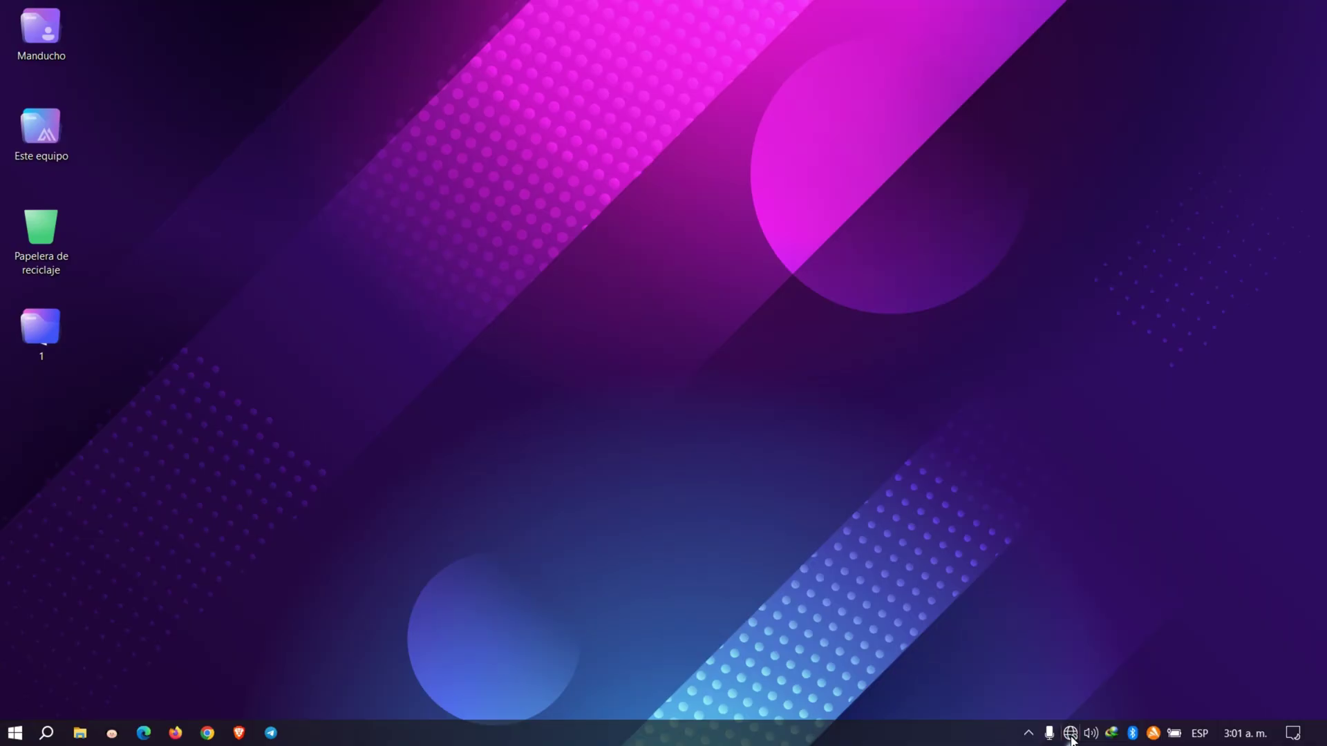
Connect the PC to the WIFI_FIBEX_2.4G network from the taskbar Wi-Fi list, then close the list.
{"action": "left_click", "coordinate": [1071, 734]}
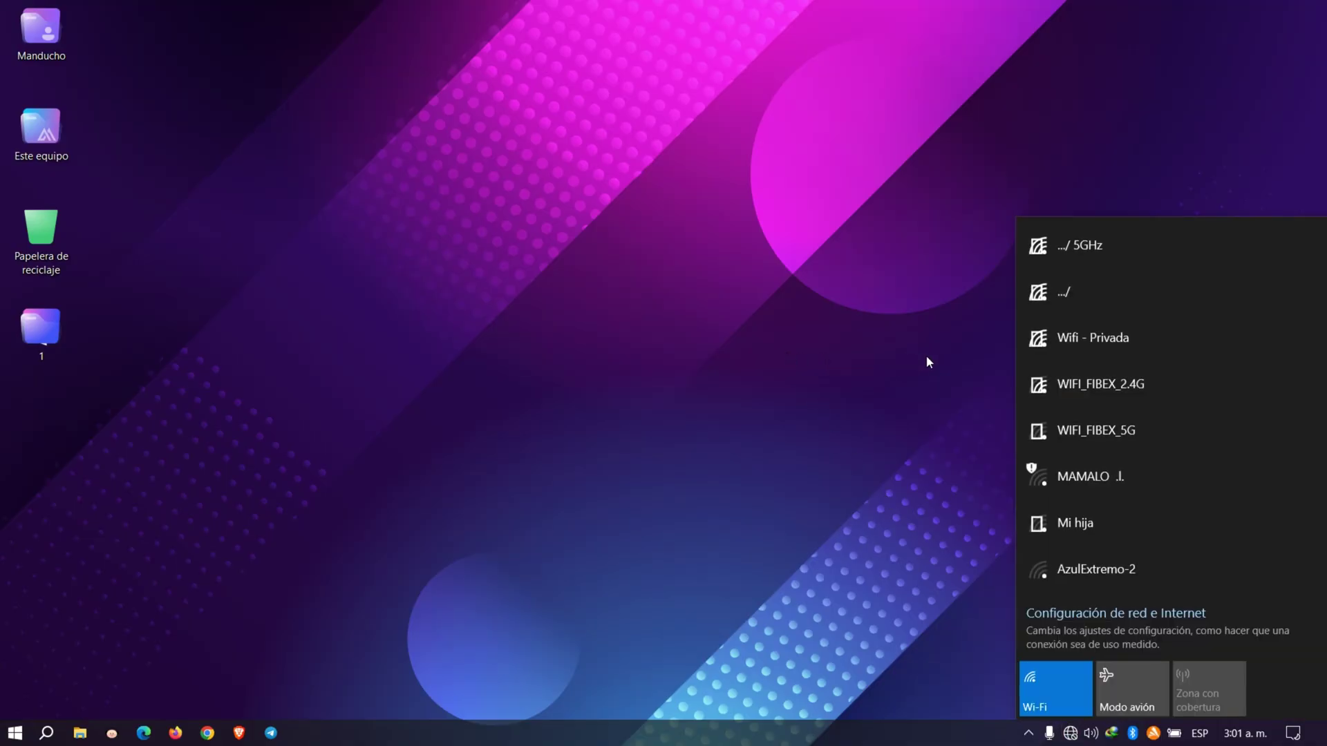
{"action": "left_click", "coordinate": [1124, 385]}
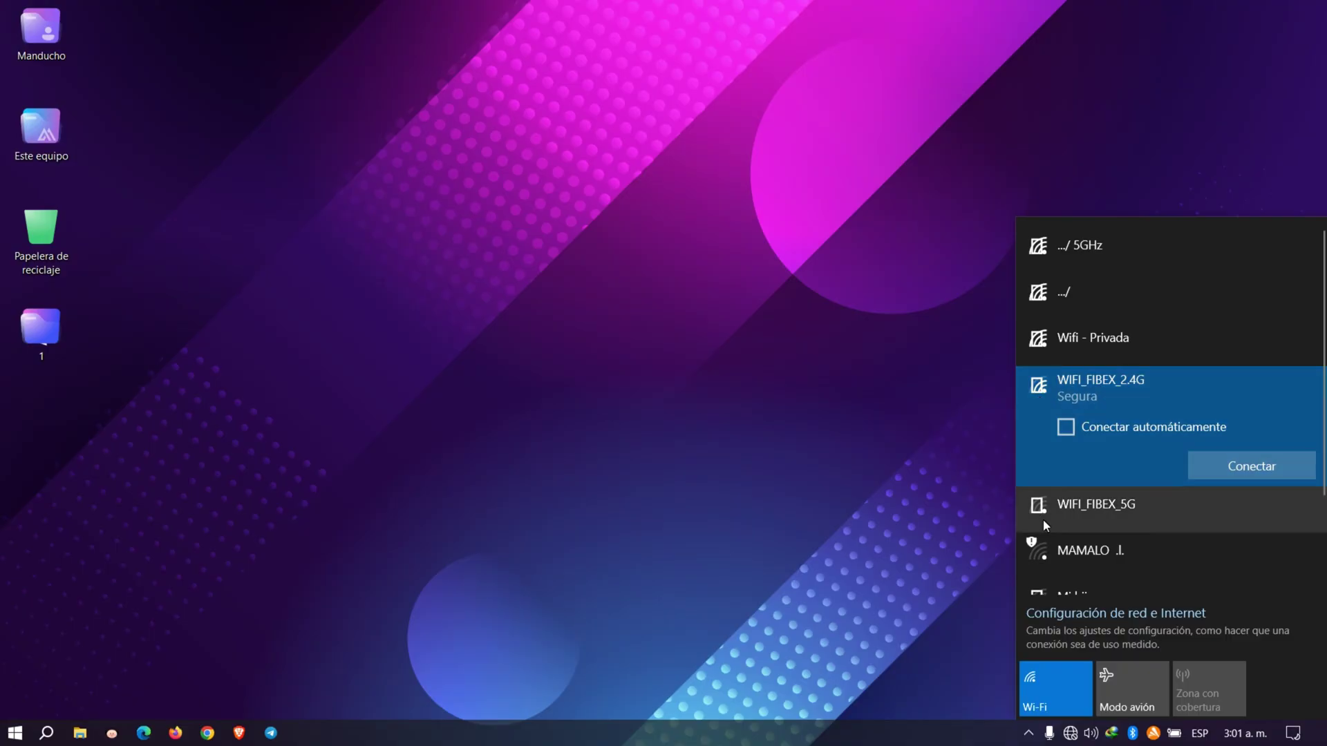
{"action": "left_click", "coordinate": [1099, 514]}
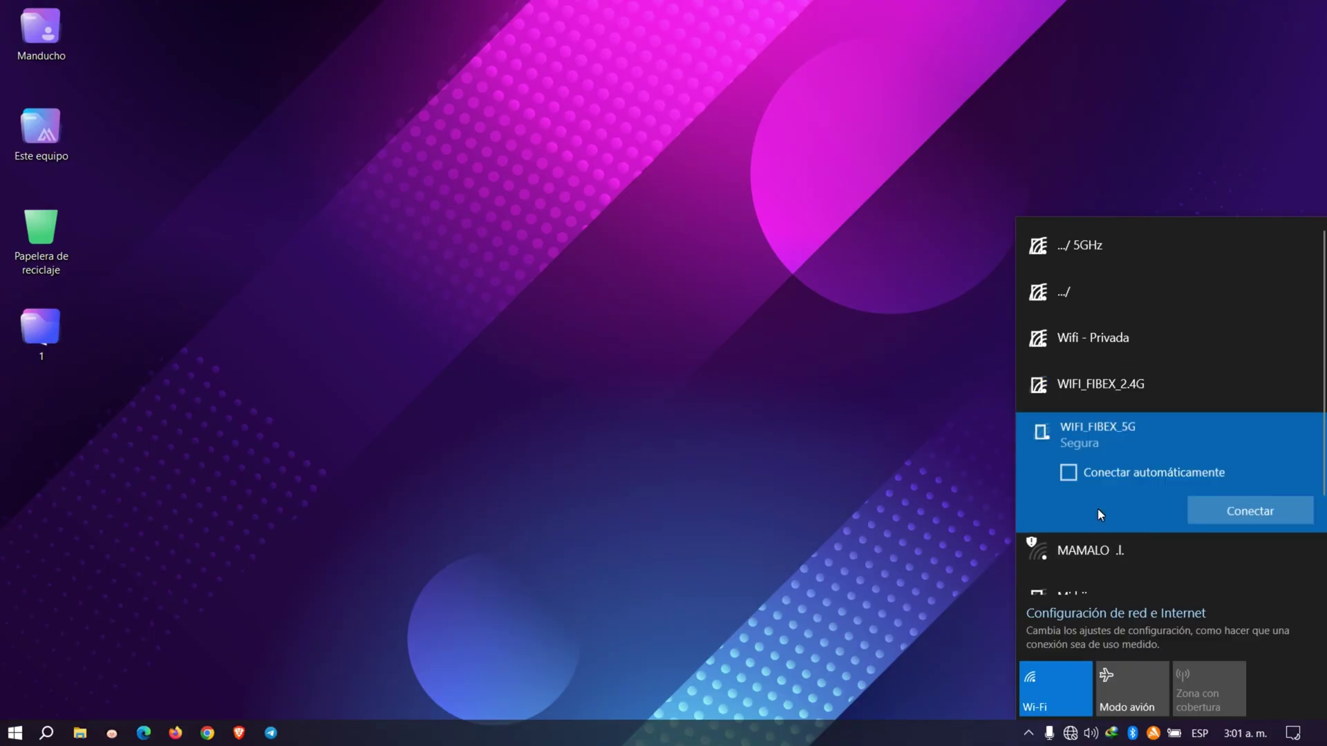
{"action": "left_click", "coordinate": [1096, 386]}
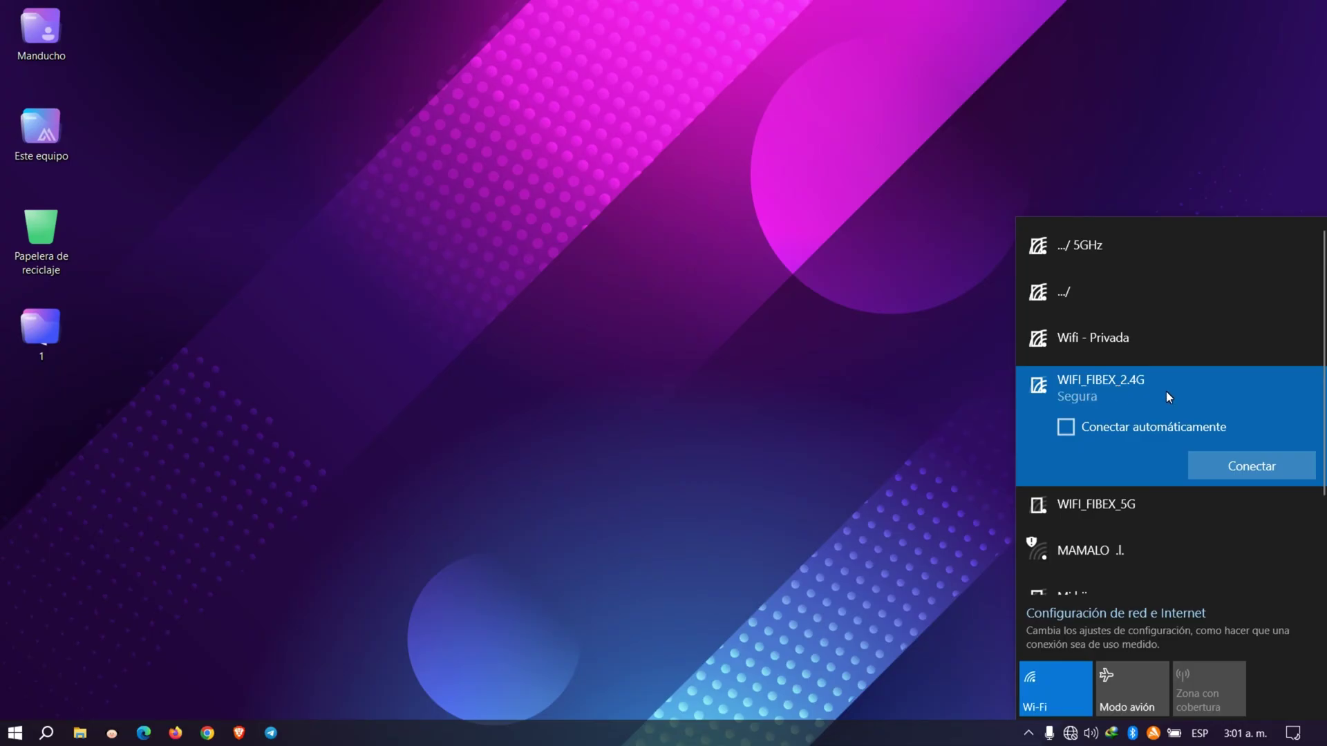
{"action": "left_click", "coordinate": [1241, 466]}
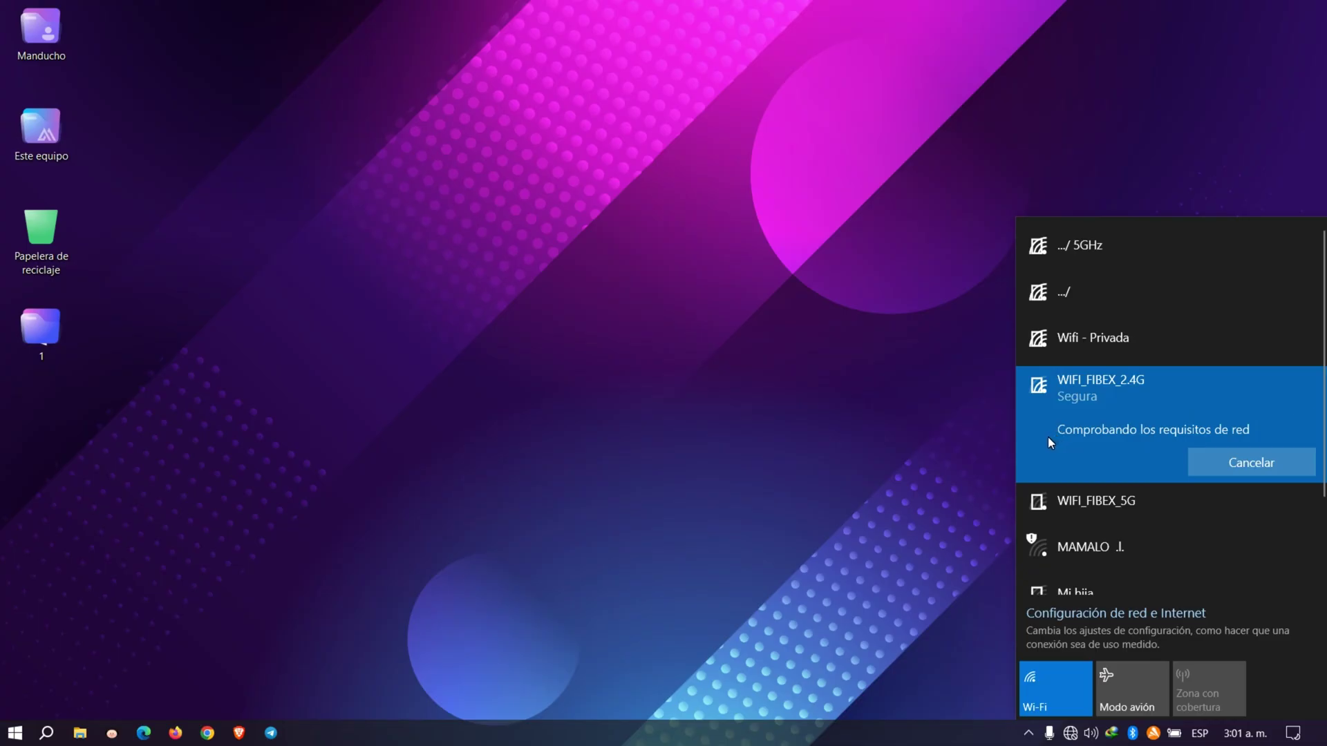
{"action": "left_click", "coordinate": [801, 428]}
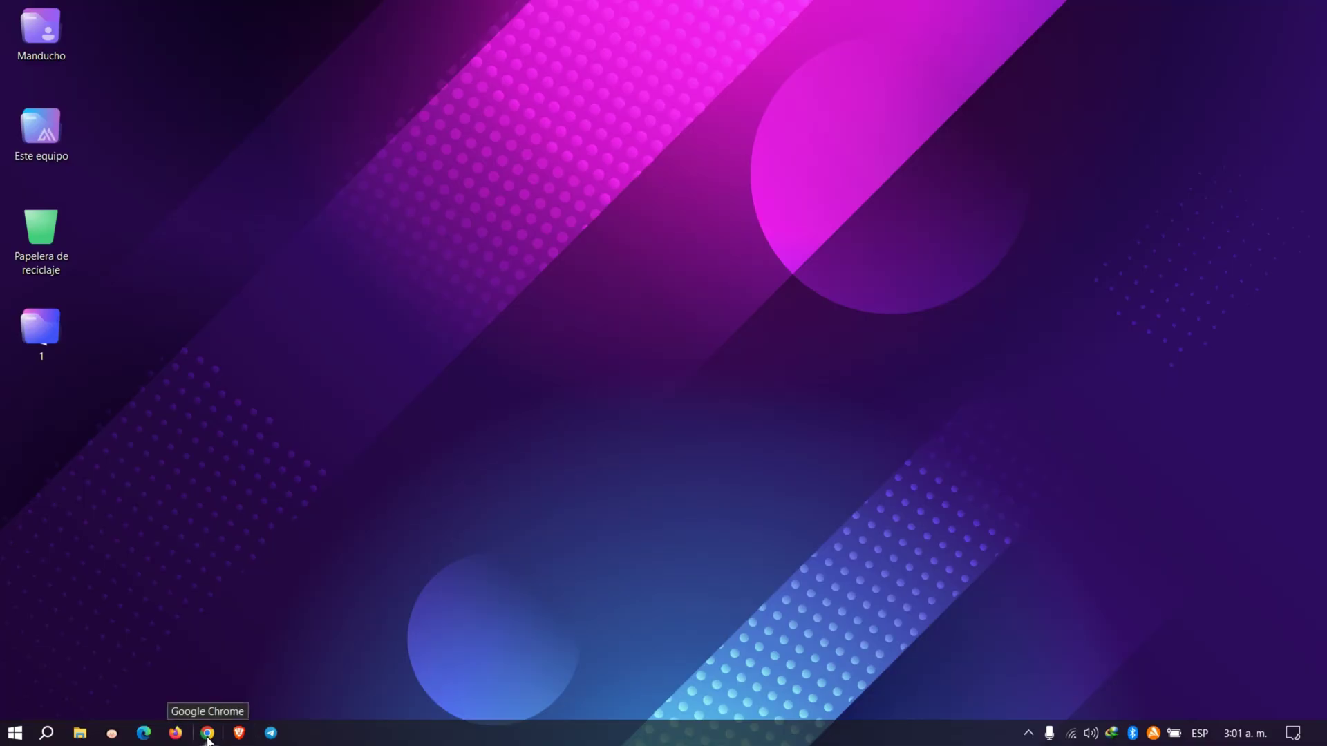
Launch Chrome and go to the router address 192.168.1.1.
{"action": "left_click", "coordinate": [208, 734]}
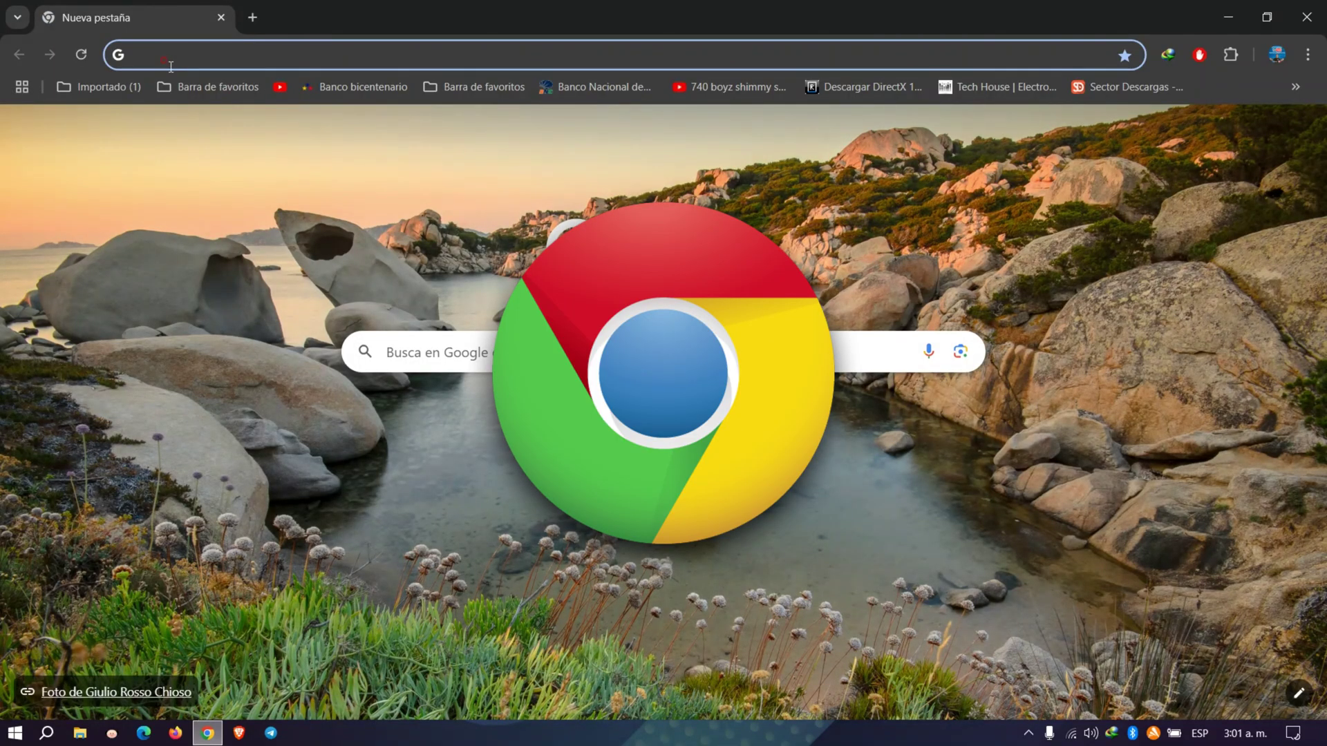
{"action": "left_click", "coordinate": [171, 67]}
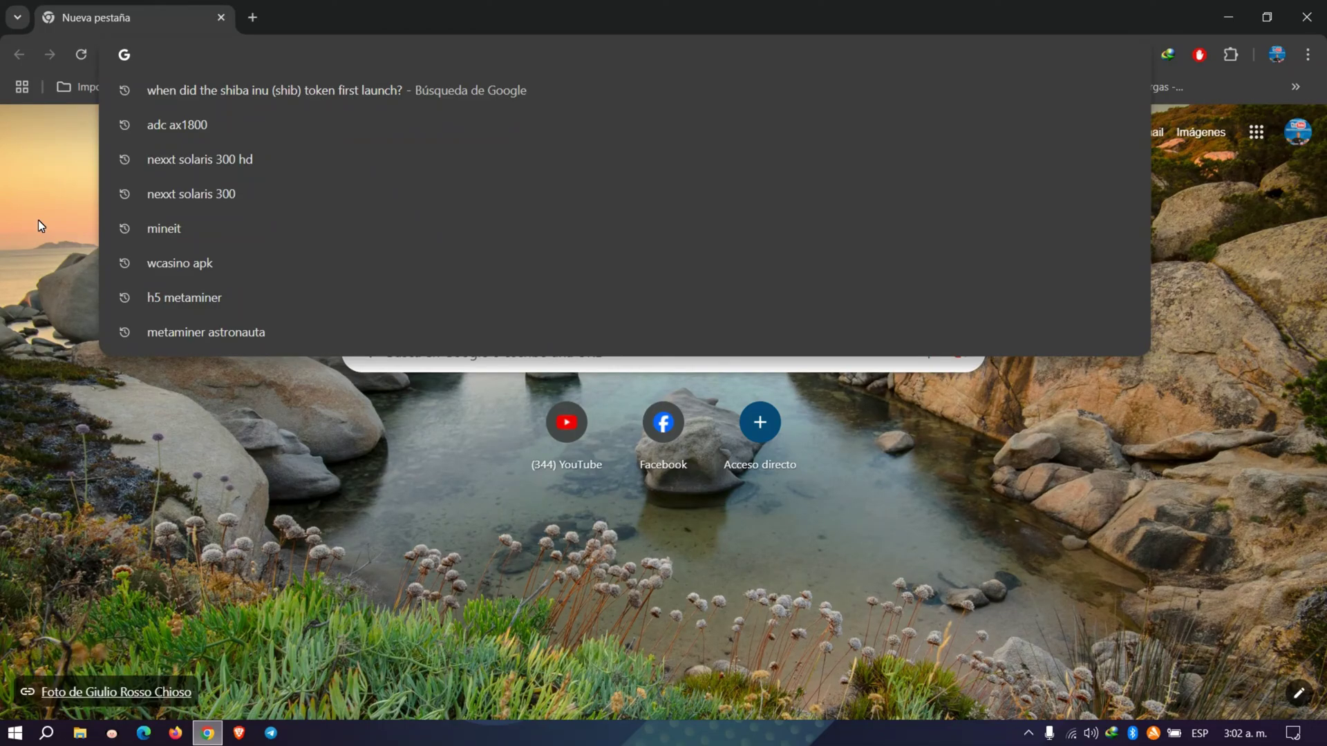
{"action": "type", "text": "192.168.1.1"}
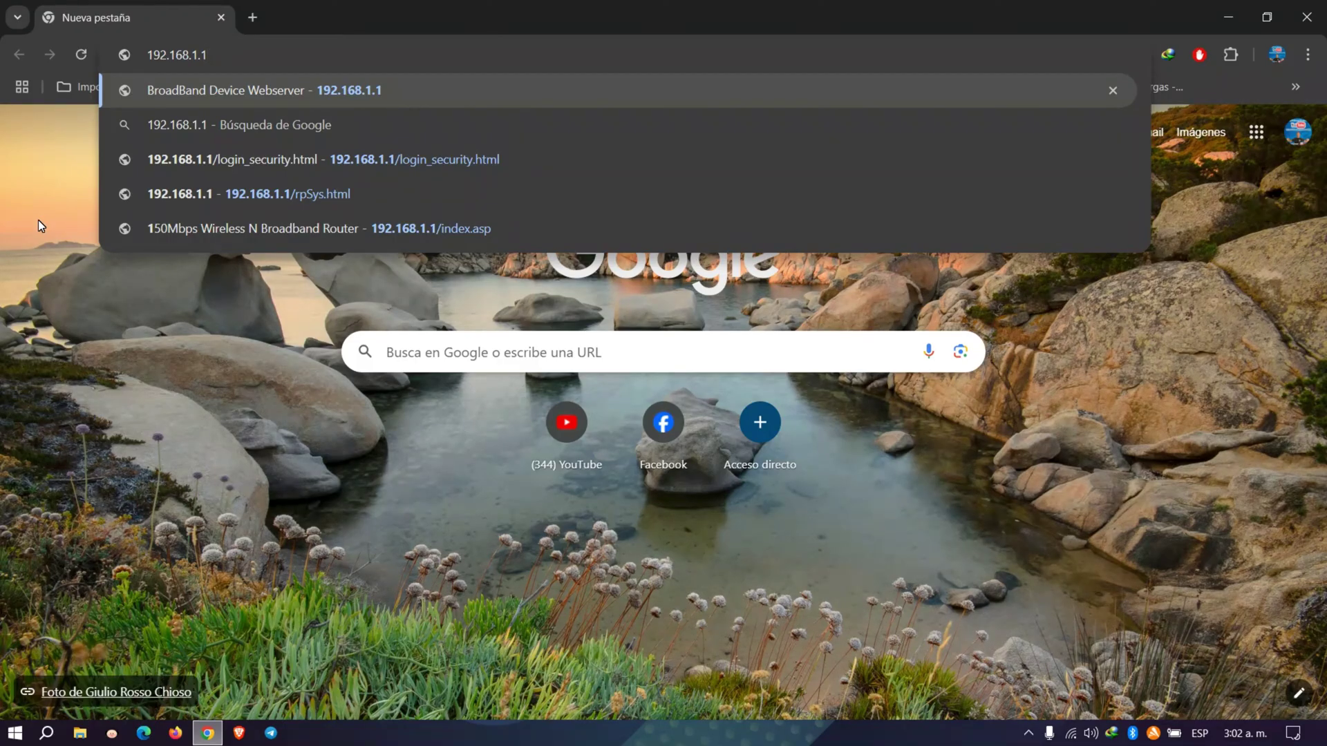
{"action": "key", "text": "Return"}
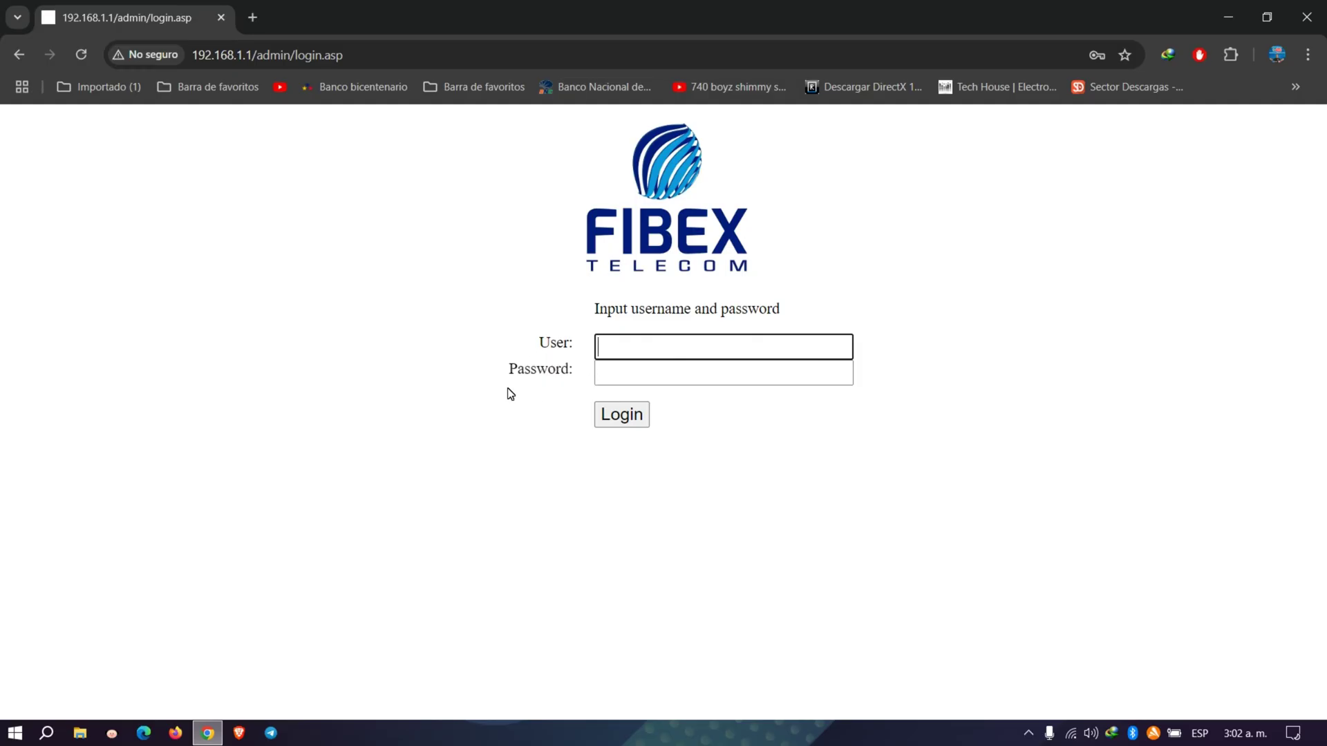
Log in to the router as admin using the browser's saved password.
{"action": "left_click", "coordinate": [726, 344]}
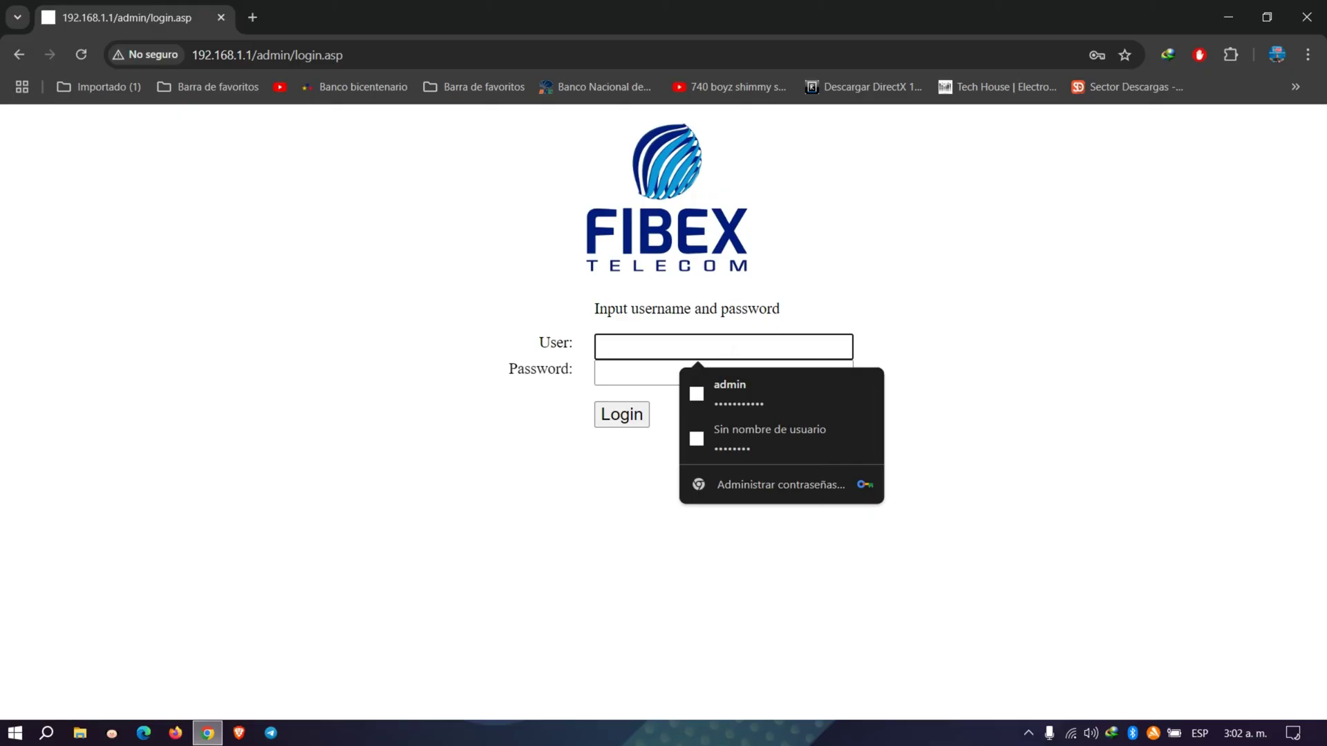
{"action": "type", "text": "admin"}
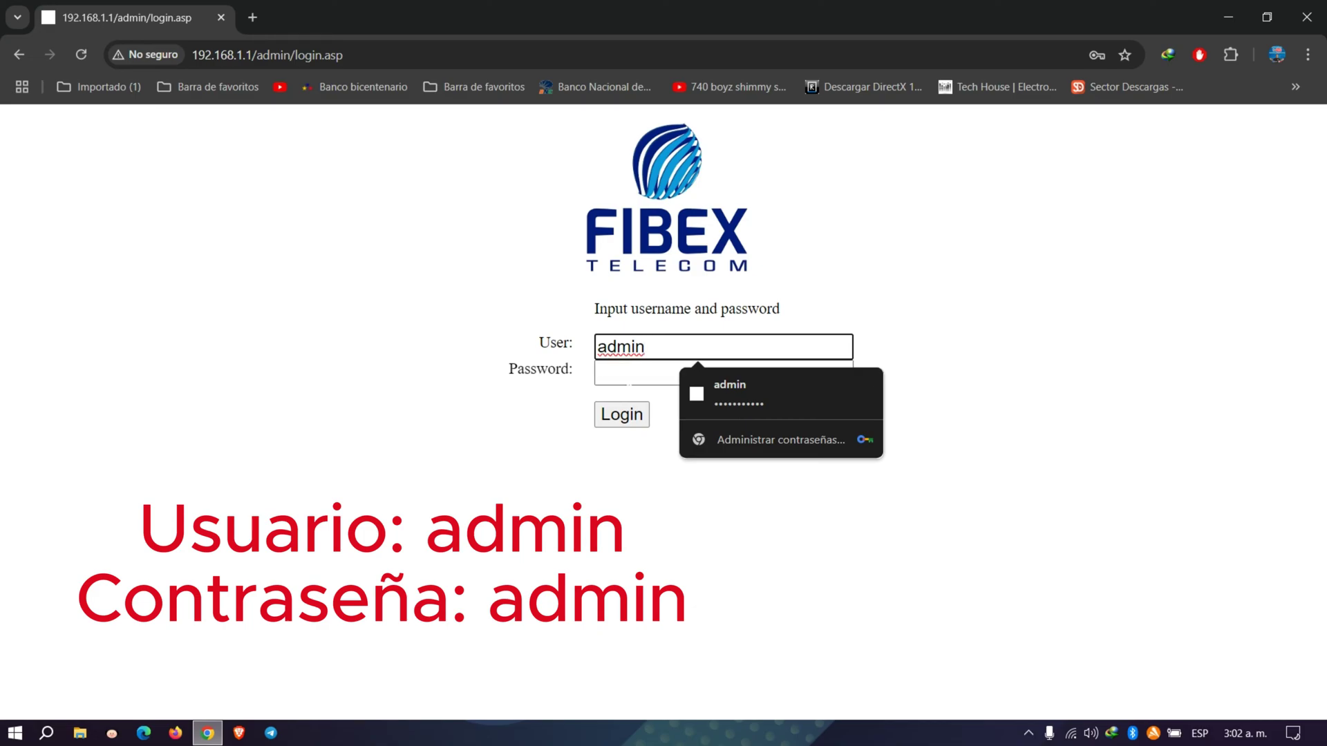
{"action": "left_click", "coordinate": [723, 372]}
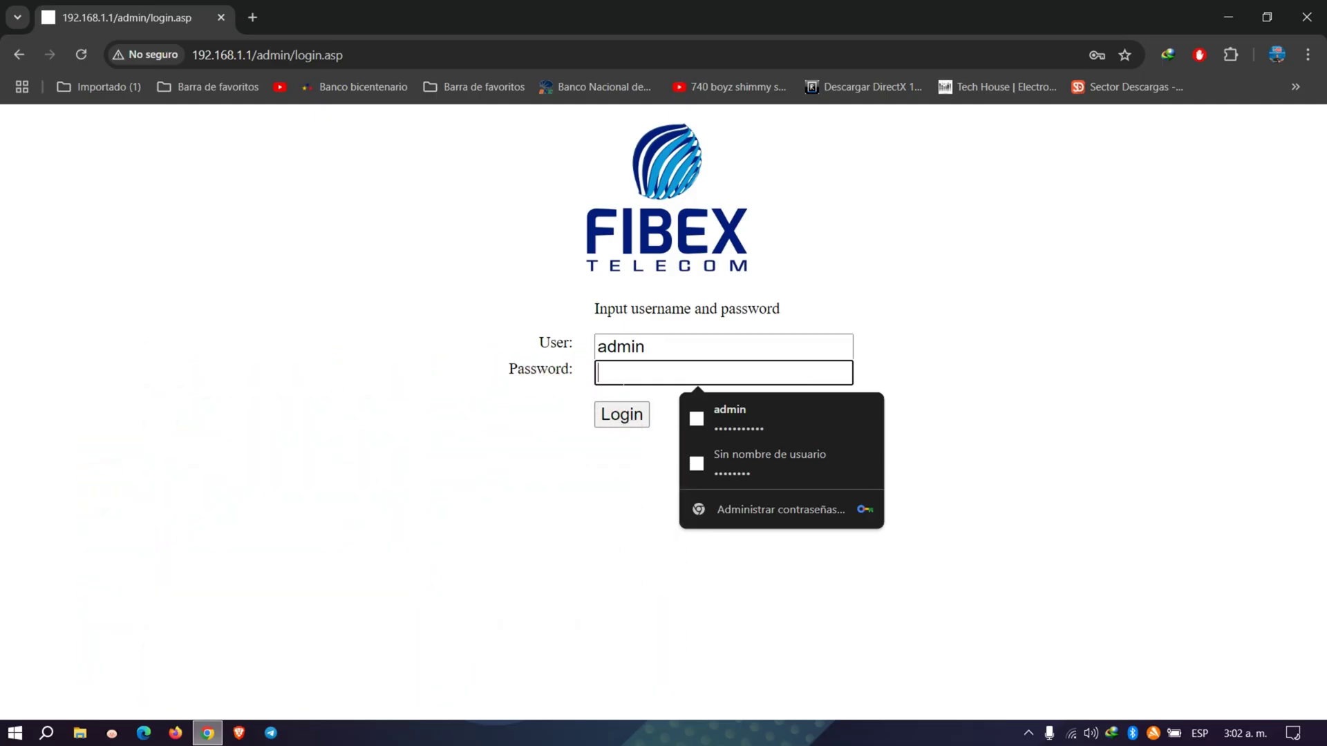
{"action": "left_click", "coordinate": [761, 424]}
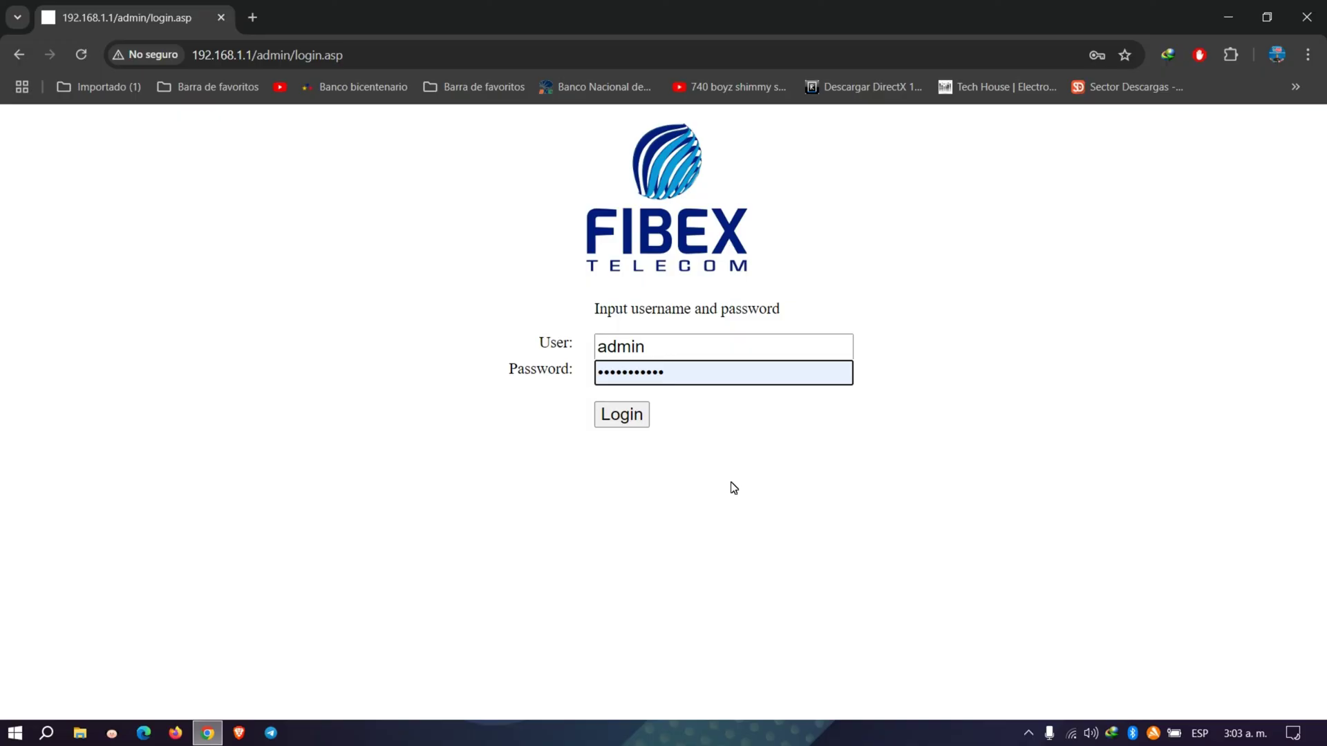
{"action": "left_click", "coordinate": [622, 416]}
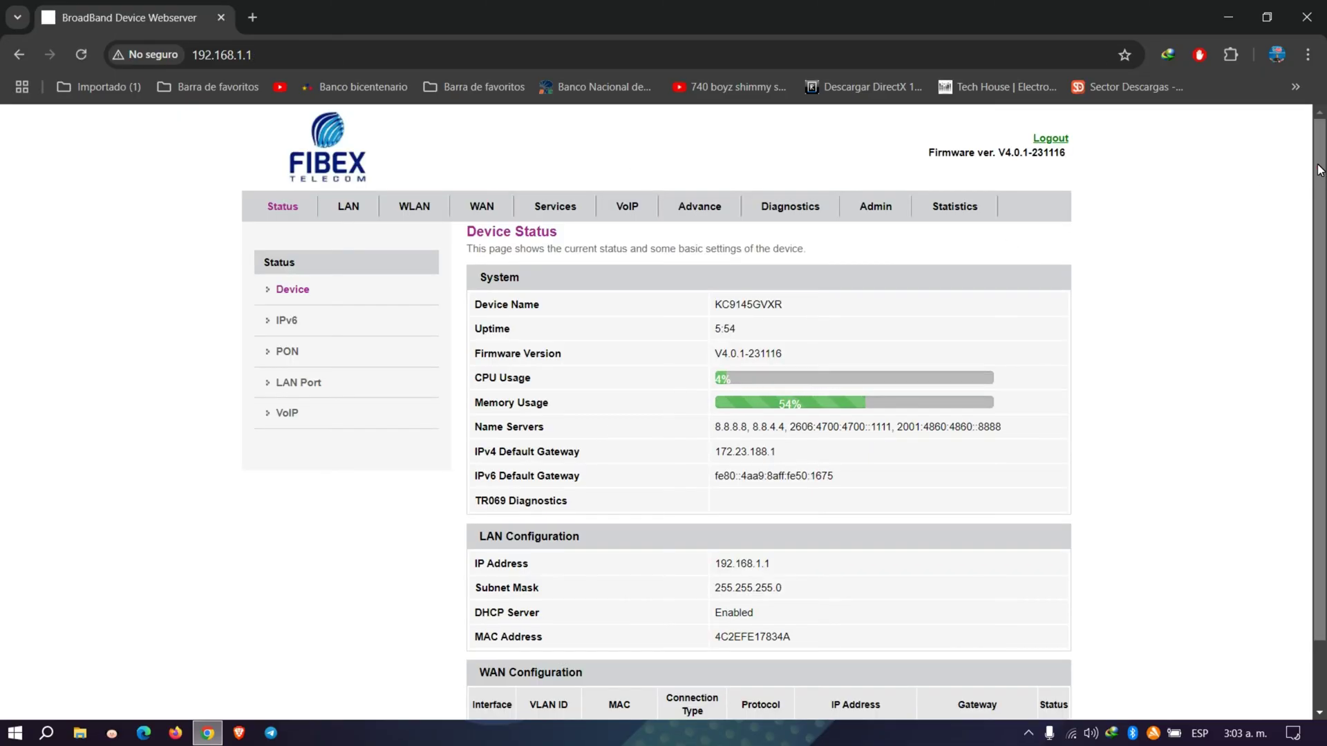
Open the WLAN tab listing SSIDs WIFI_FIBEX_2.4G and WIFI_FIBEX_5G.
{"action": "scroll", "coordinate": [1320, 180], "scroll_direction": "down", "scroll_amount": 1}
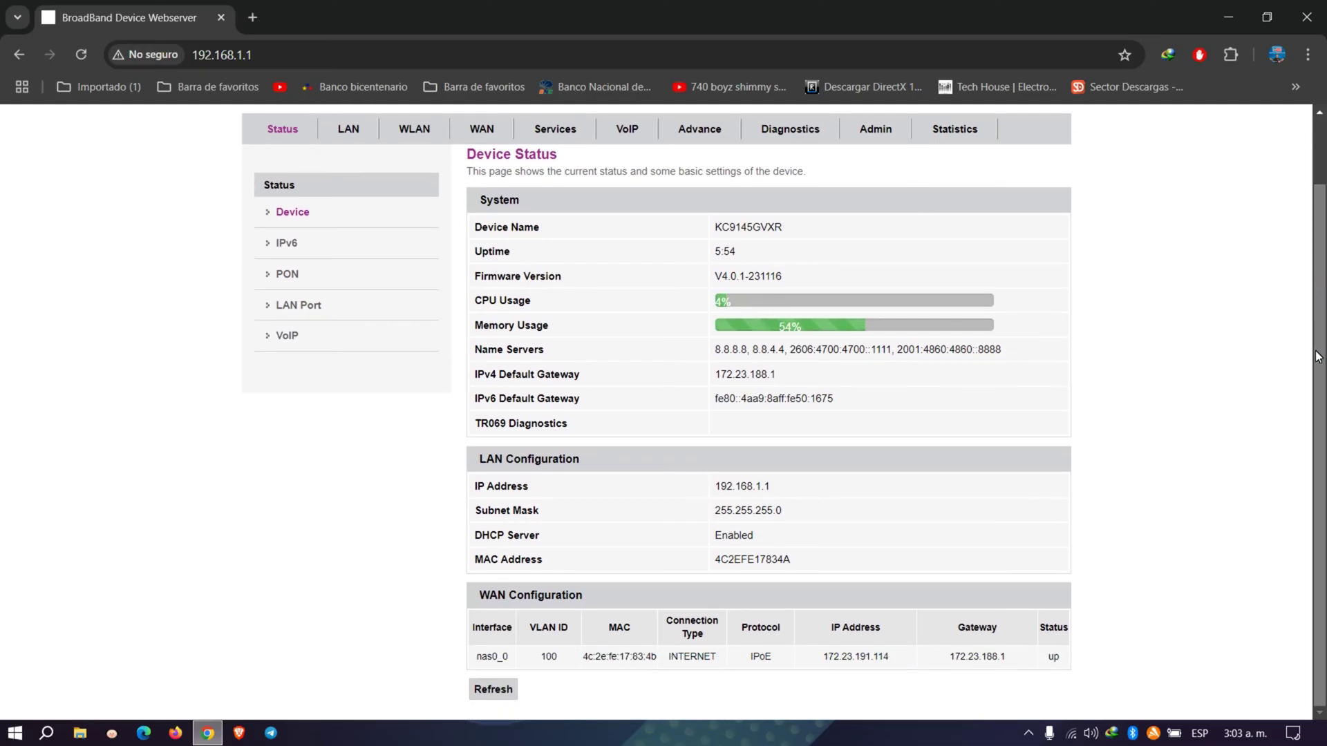
{"action": "scroll", "coordinate": [1319, 356], "scroll_direction": "up", "scroll_amount": 1}
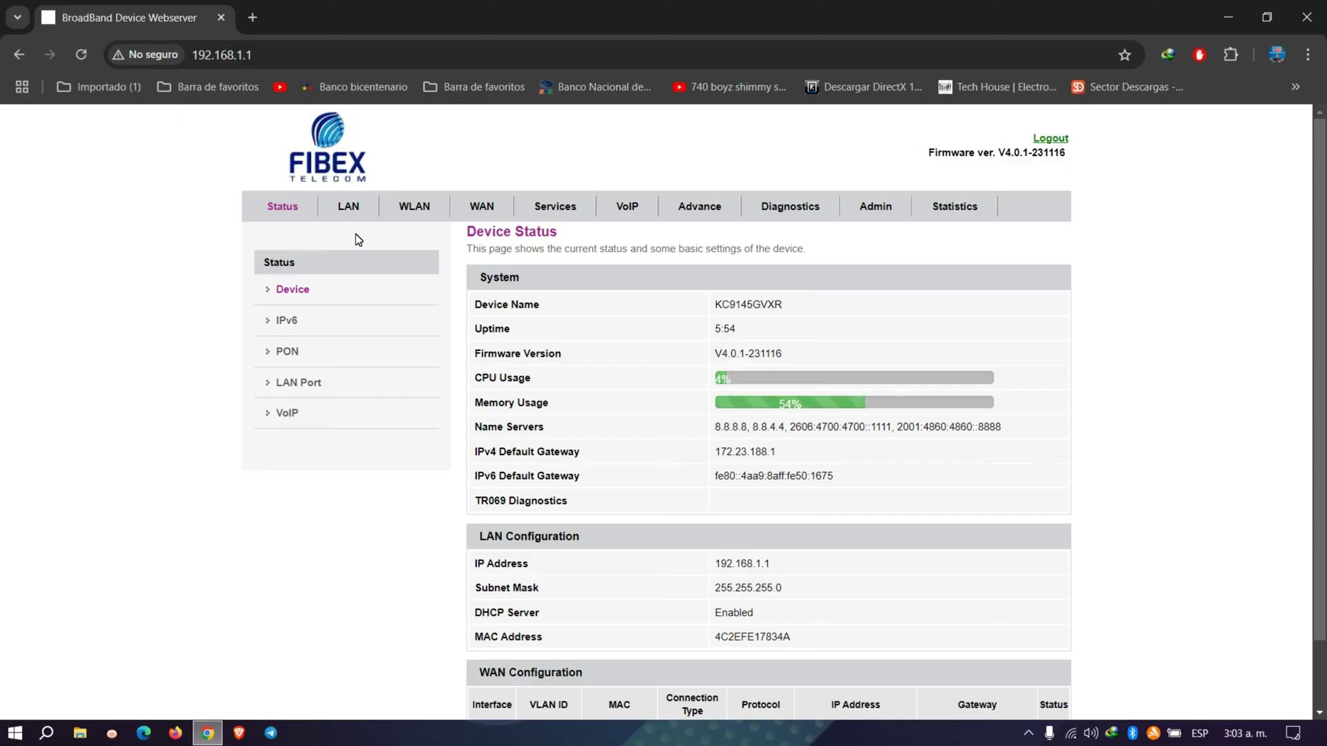
{"action": "left_click", "coordinate": [412, 209]}
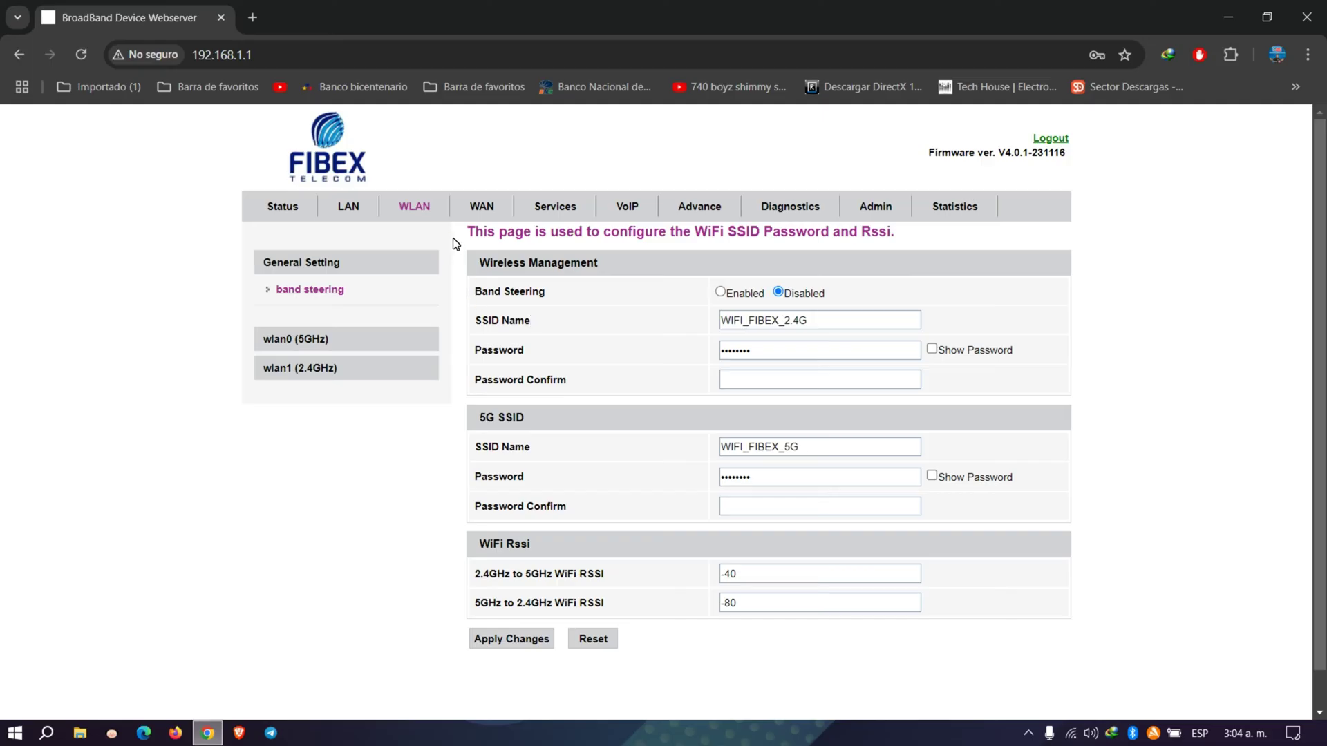
Open the basic settings for the wlan1 (2.4GHz) band.
{"action": "triple_click", "coordinate": [456, 284]}
{"action": "left_click_drag", "start_coordinate": [456, 285], "coordinate": [233, 288]}
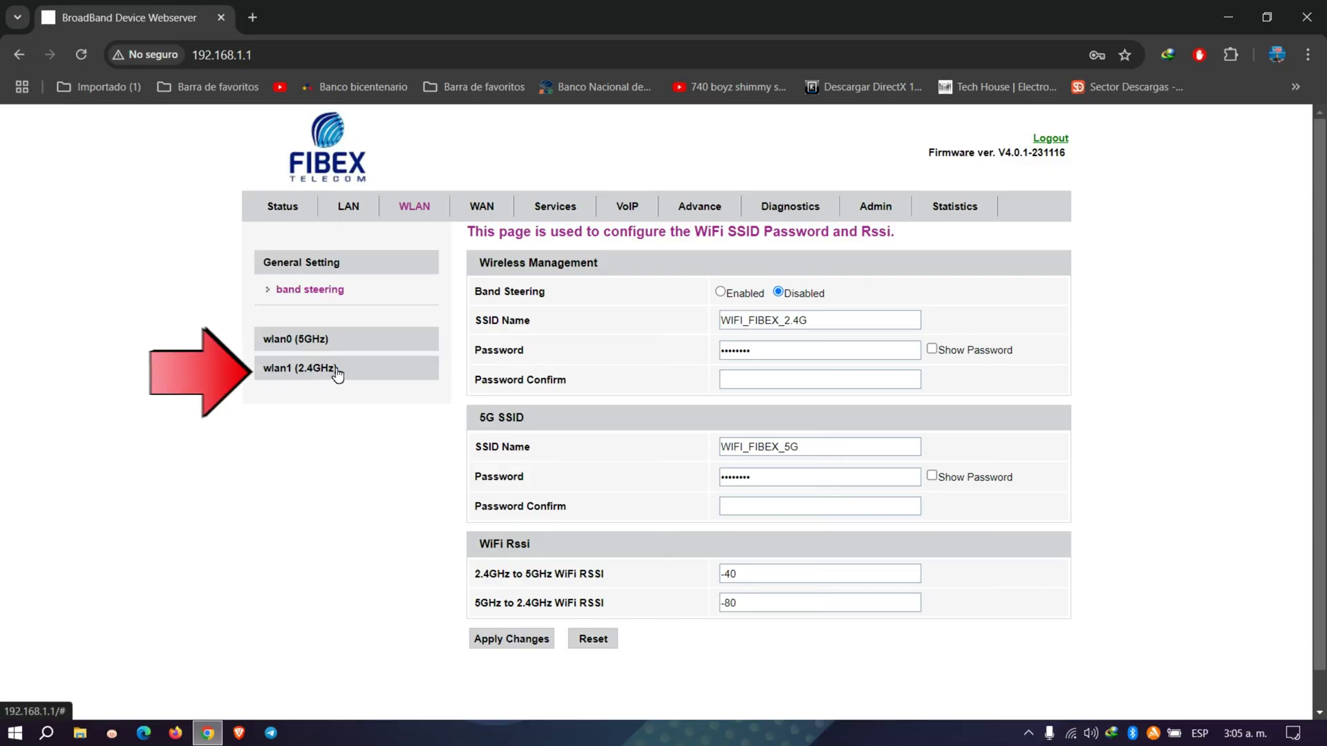
{"action": "left_click", "coordinate": [320, 380]}
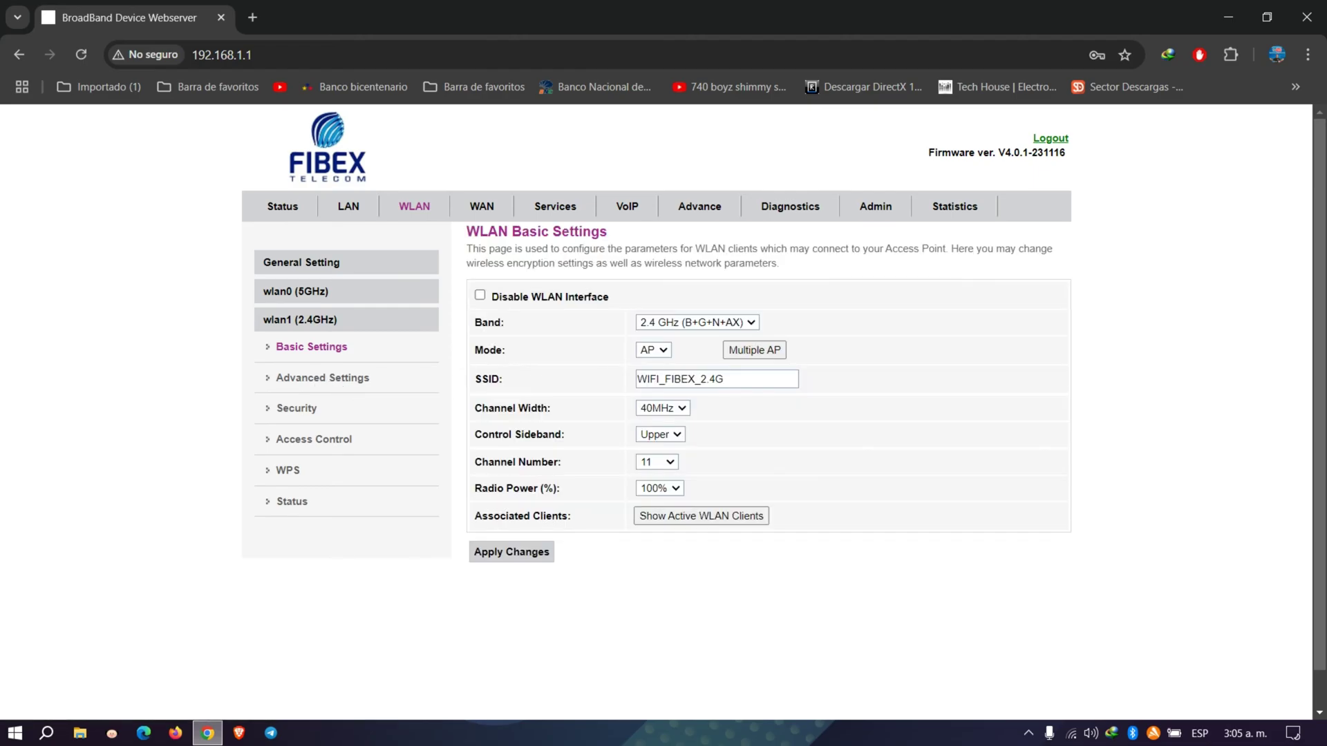
Change the 2.4 GHz SSID from WIFI_FIBEX_2.4G to FIBEX_MANDUCHO 2.4G and apply it.
{"action": "left_click_drag", "start_coordinate": [725, 379], "coordinate": [633, 382]}
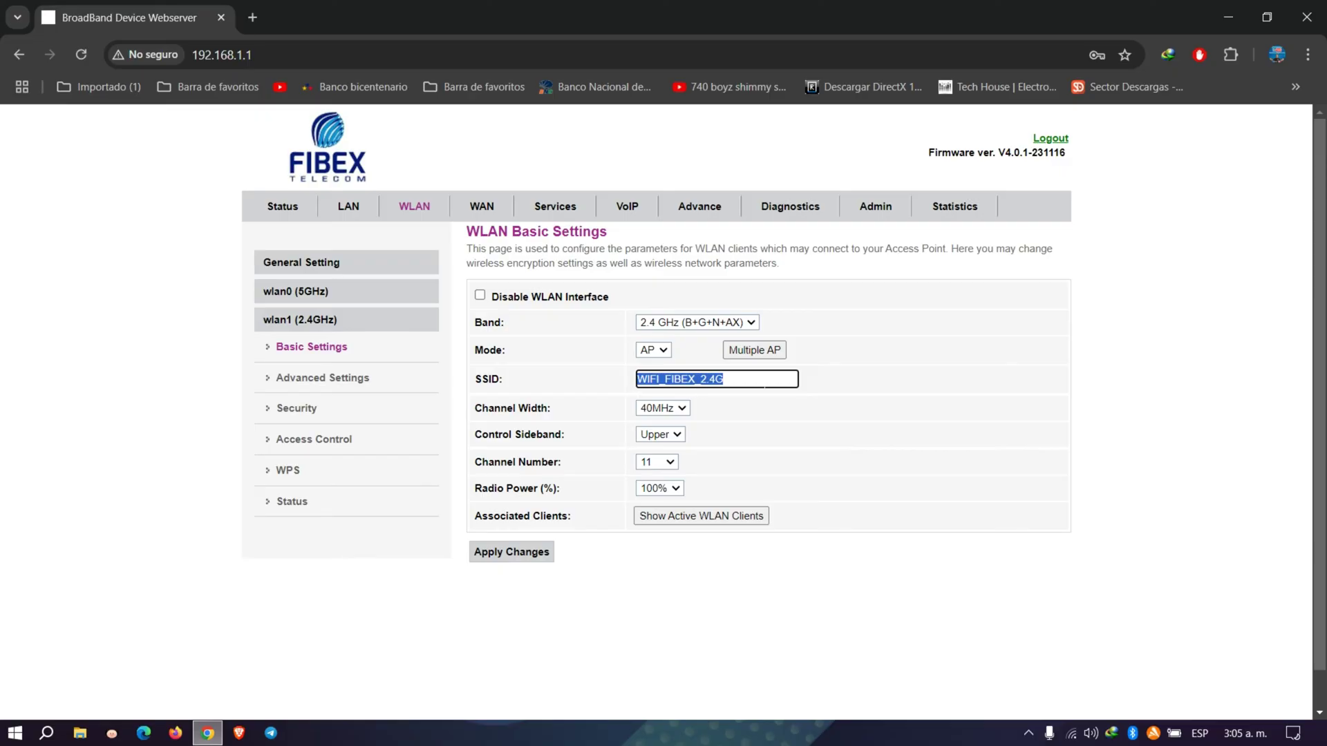
{"action": "left_click", "coordinate": [763, 382]}
{"action": "left_click_drag", "start_coordinate": [726, 380], "coordinate": [633, 381]}
{"action": "left_click", "coordinate": [670, 380]}
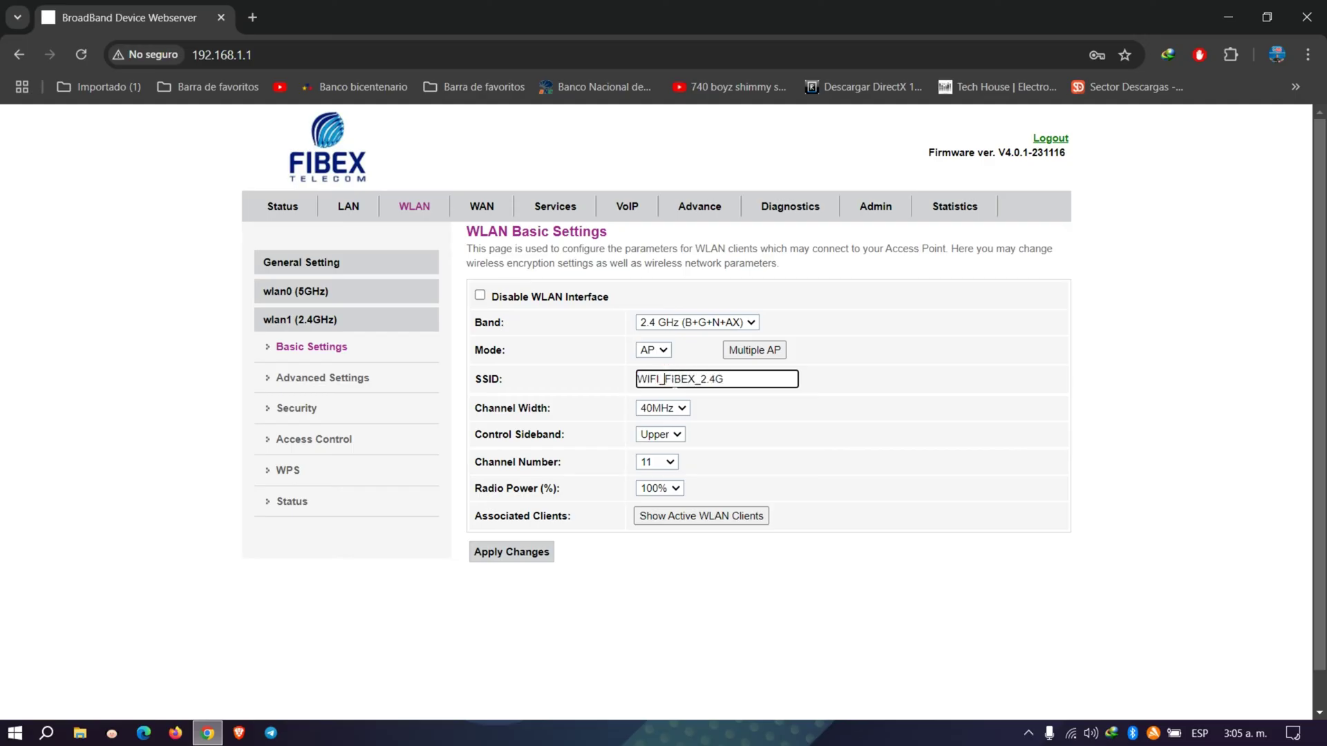
{"action": "left_click_drag", "start_coordinate": [666, 380], "coordinate": [628, 383]}
{"action": "key", "text": "BackSpace"}
{"action": "type", "text": "MANDUCHO"}
{"action": "left_click", "coordinate": [515, 552]}
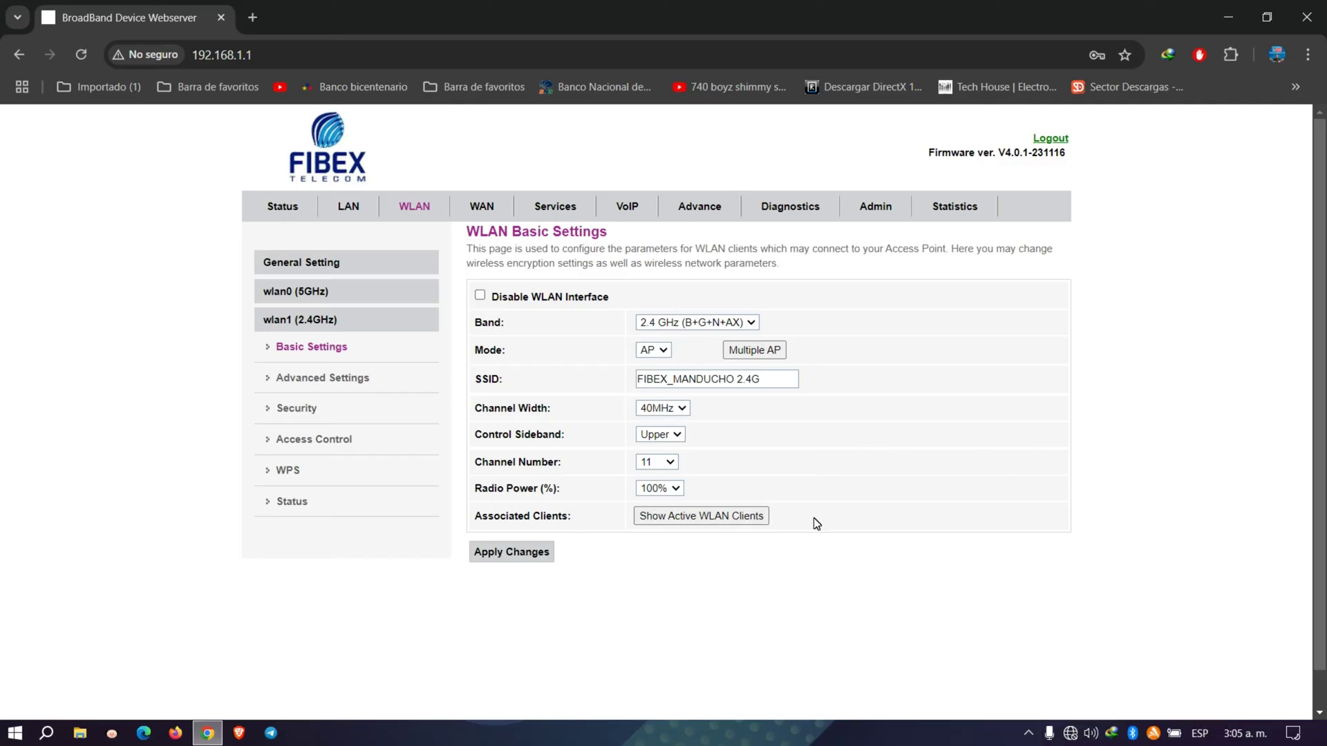
{"action": "left_click", "coordinate": [1070, 734]}
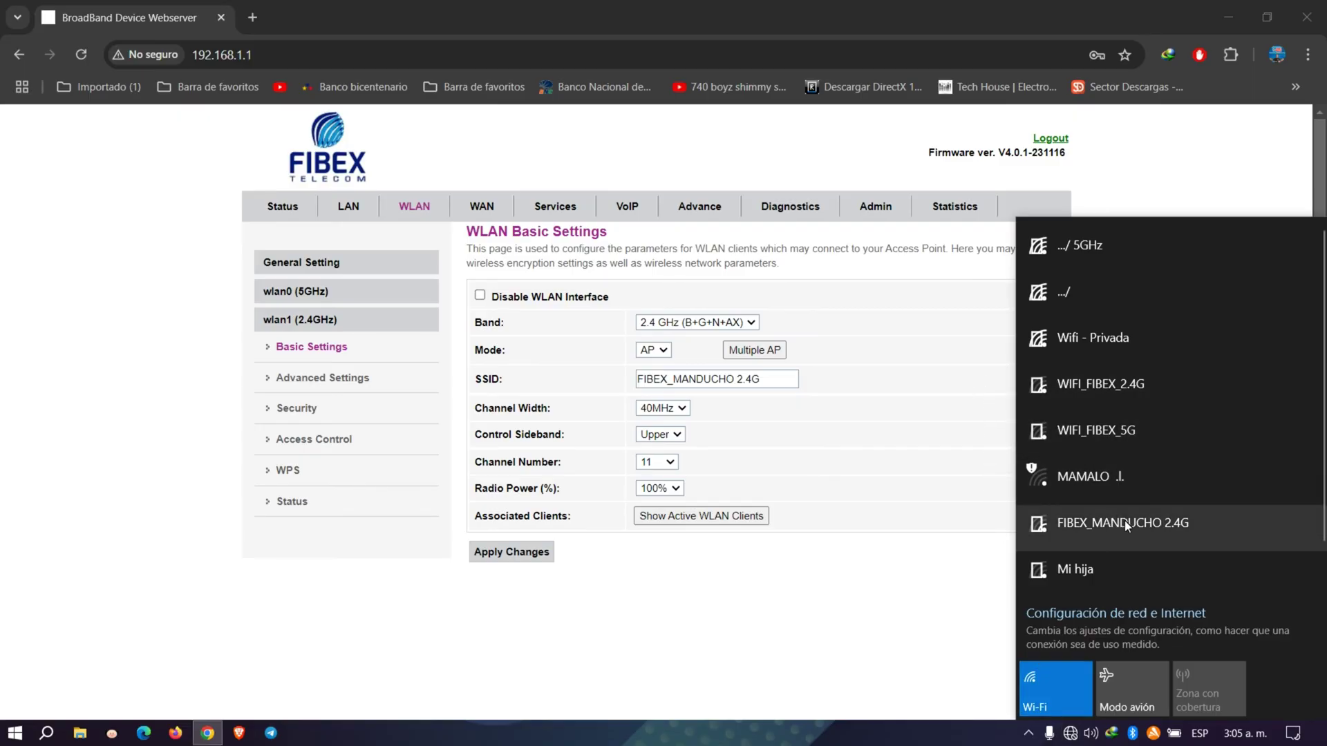
Connect the PC to FIBEX_MANDUCHO 2.4G with its network key, then reload the router page.
{"action": "left_click", "coordinate": [1178, 528]}
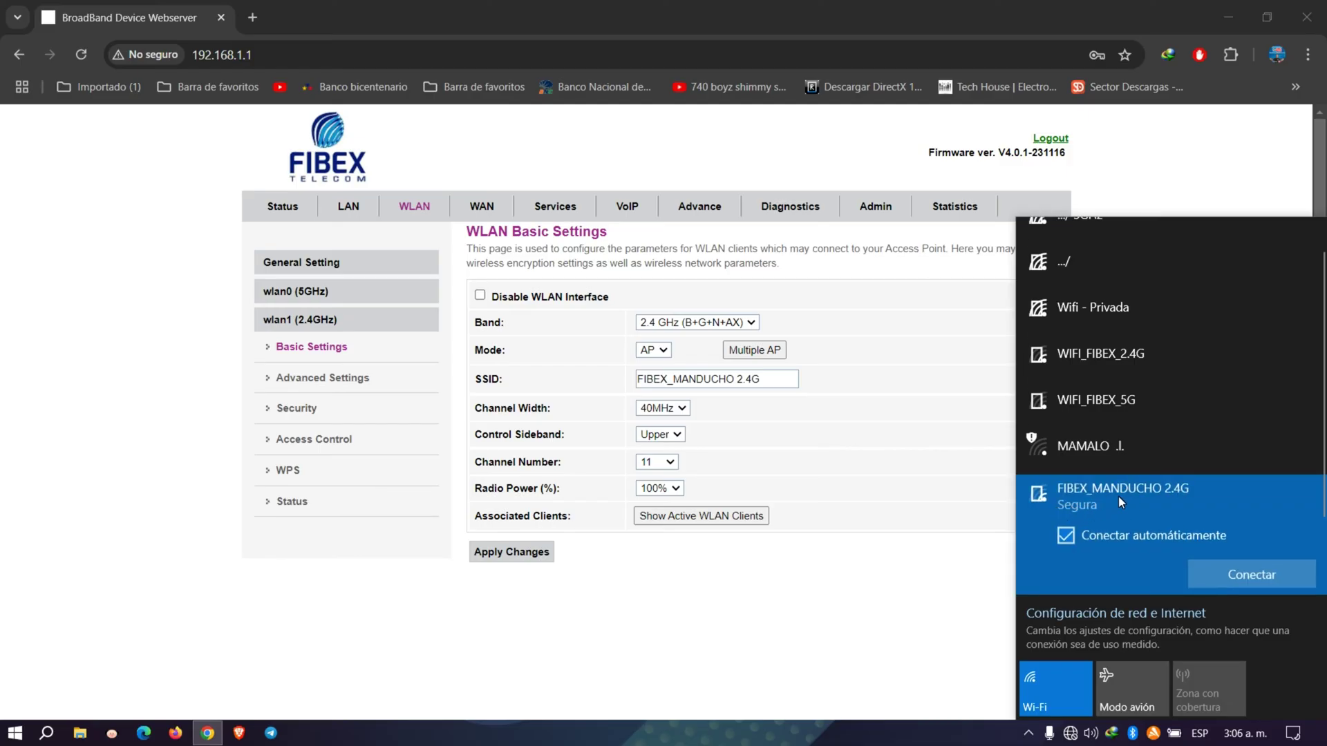
{"action": "left_click", "coordinate": [1251, 578]}
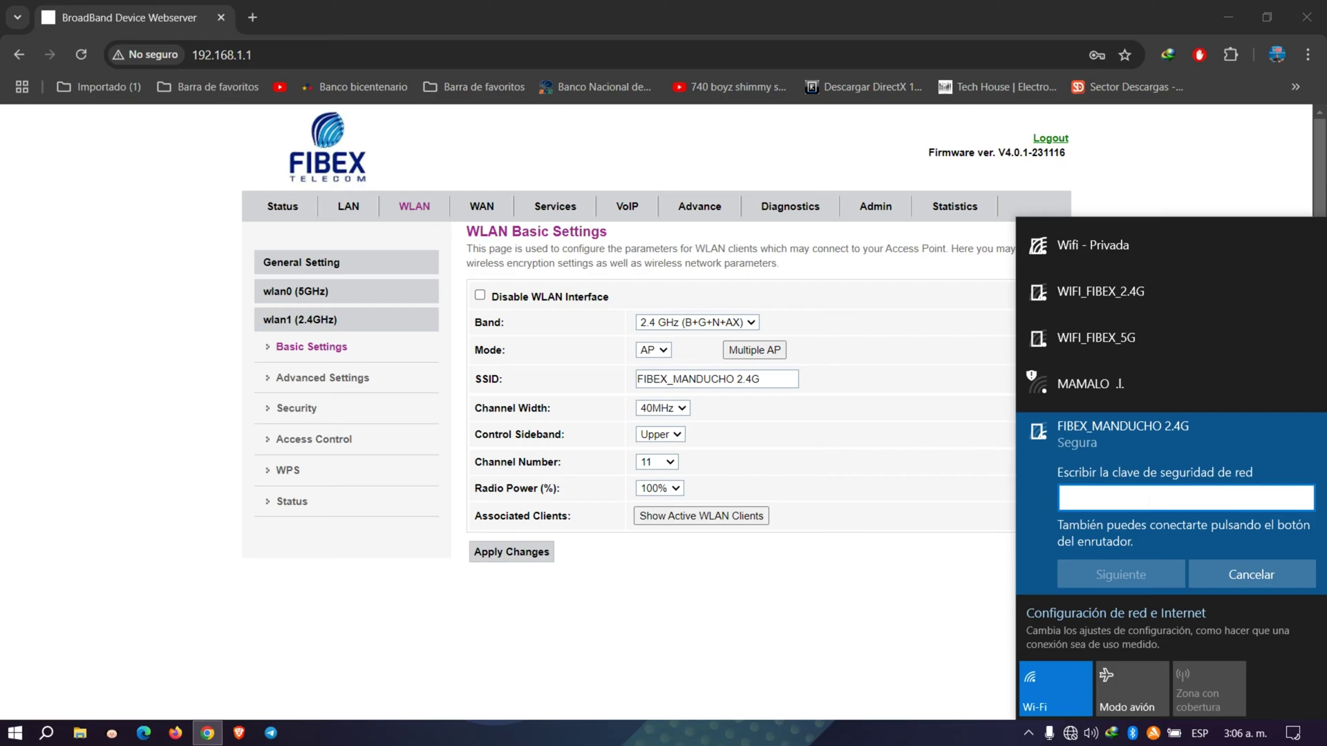
{"action": "type", "text": "••••••••"}
{"action": "left_click", "coordinate": [1139, 574]}
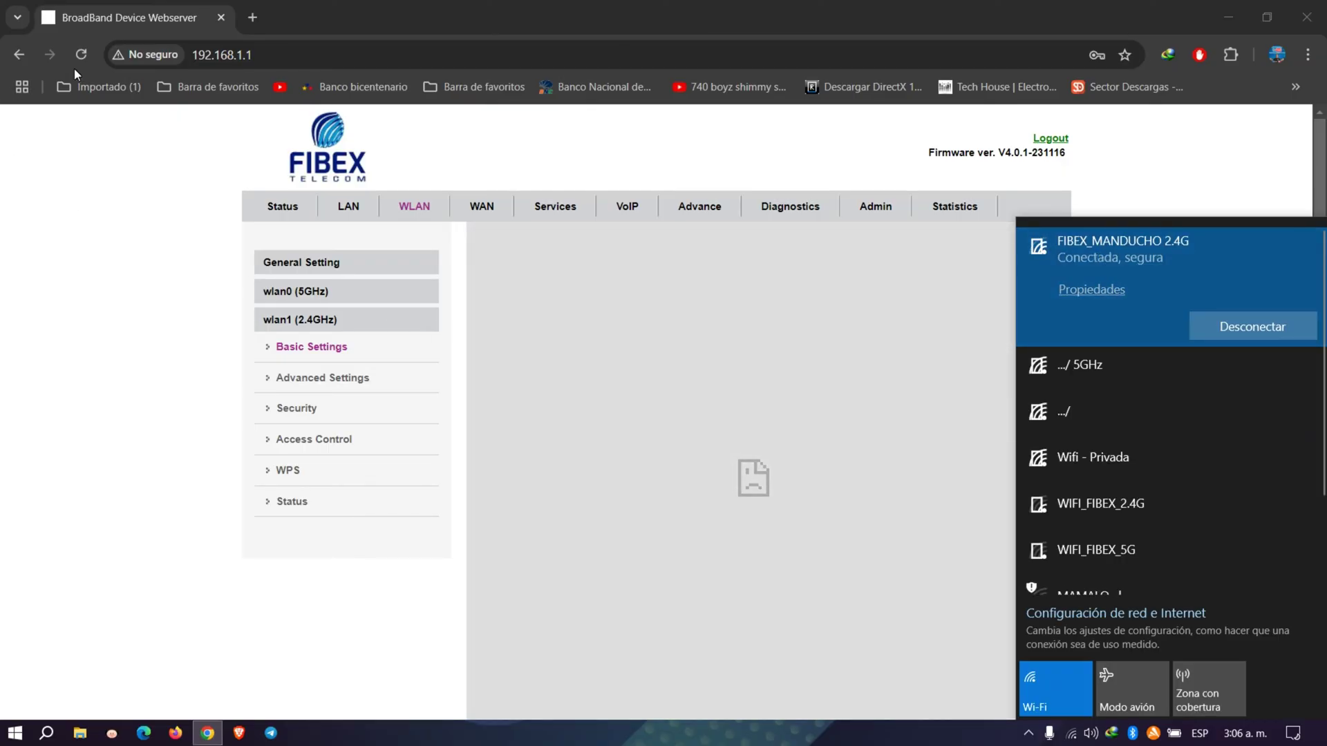
{"action": "left_click", "coordinate": [89, 52]}
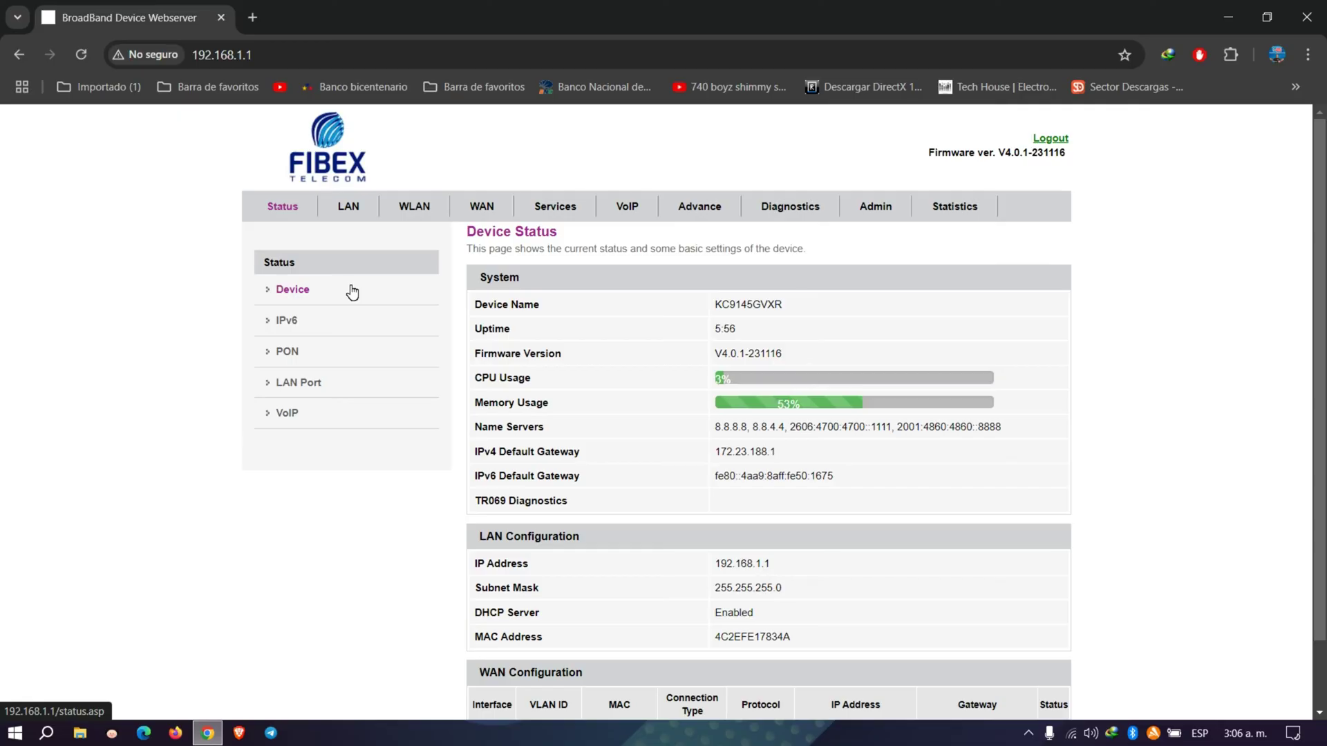
Open the 2.4 GHz WLAN Security Settings page.
{"action": "left_click", "coordinate": [415, 214]}
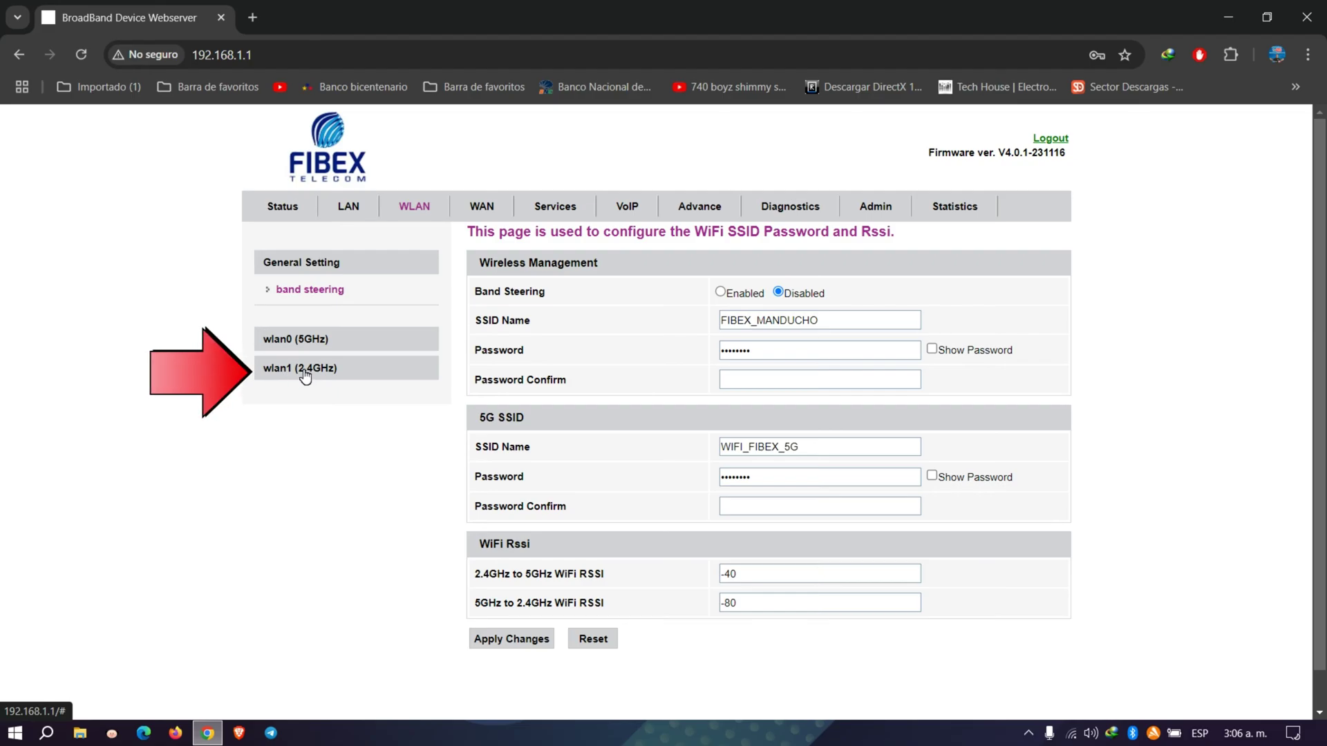
{"action": "left_click", "coordinate": [310, 374]}
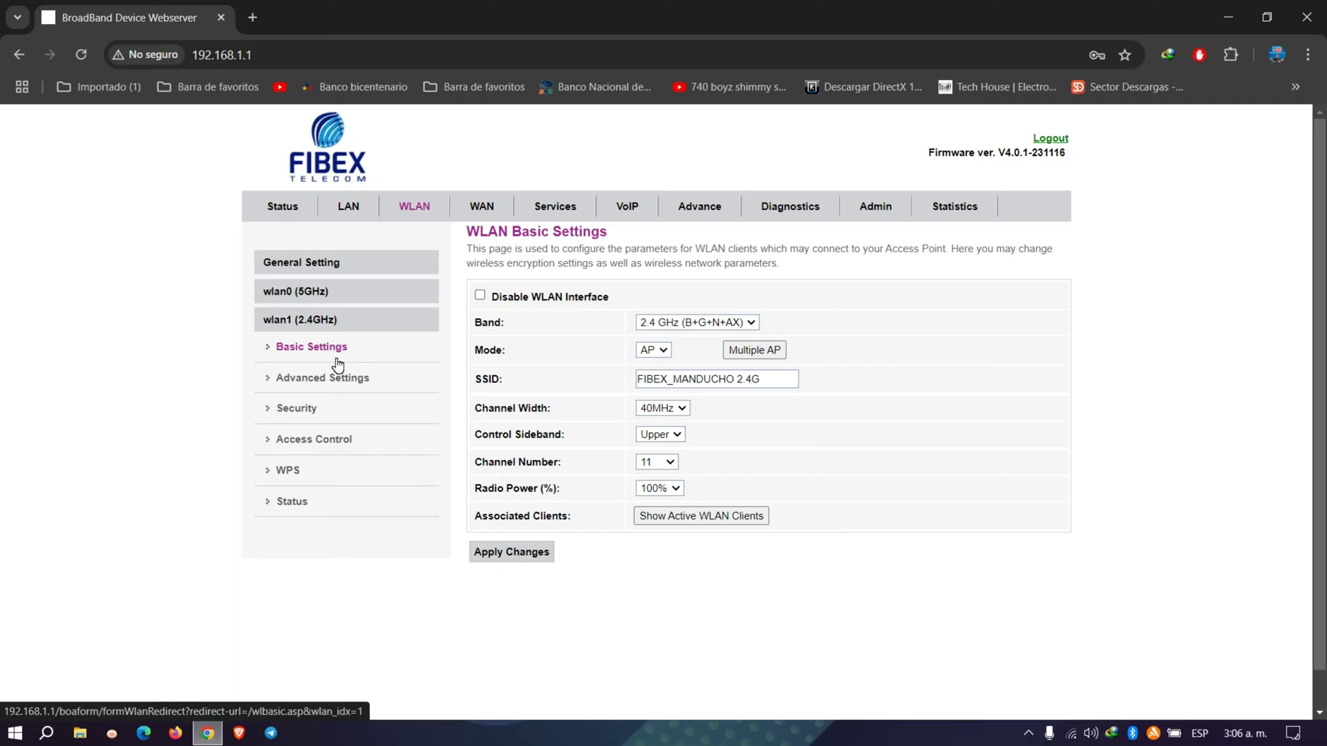
{"action": "left_click", "coordinate": [302, 415]}
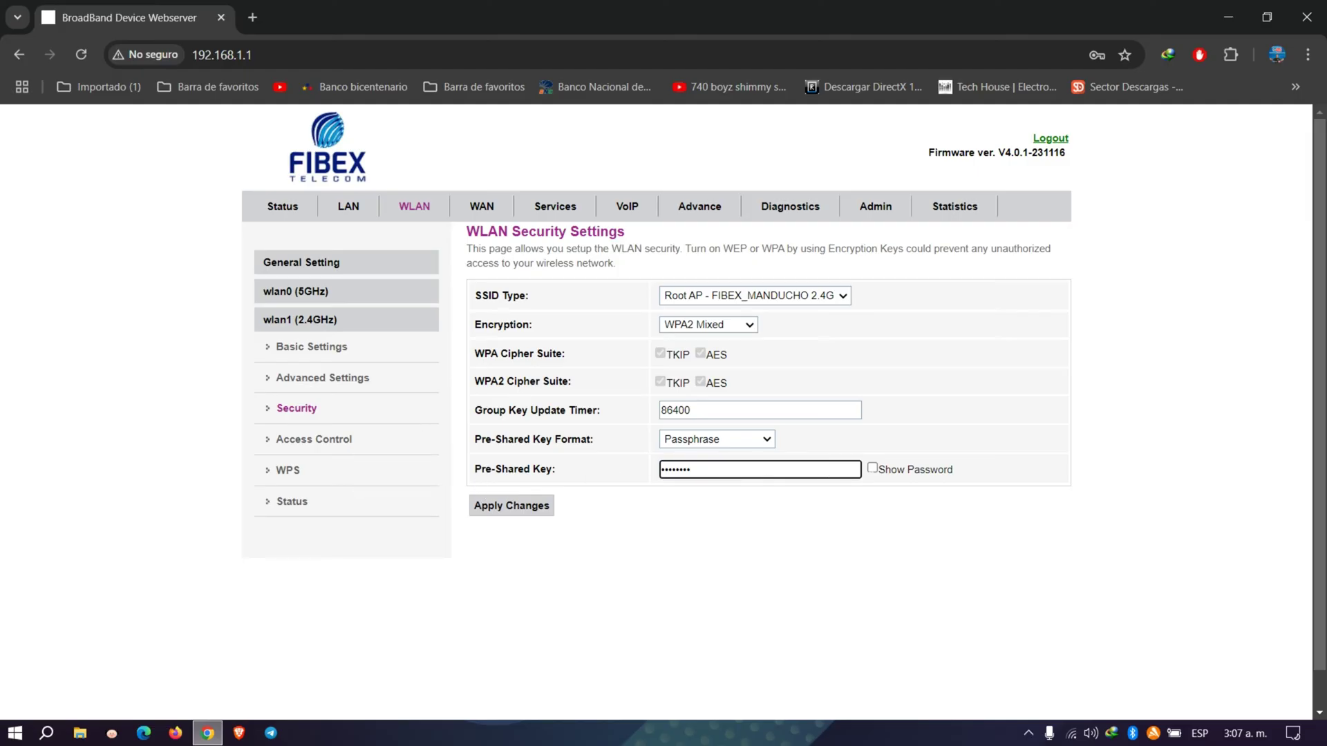
Replace the 2.4 GHz Pre-Shared Key with a new passphrase, copy it, and apply.
{"action": "left_click", "coordinate": [872, 469]}
{"action": "left_click_drag", "start_coordinate": [715, 470], "coordinate": [652, 469]}
{"action": "left_click", "coordinate": [738, 472]}
{"action": "left_click", "coordinate": [740, 470]}
{"action": "left_click_drag", "start_coordinate": [712, 470], "coordinate": [649, 471]}
{"action": "left_click_drag", "start_coordinate": [733, 470], "coordinate": [657, 480]}
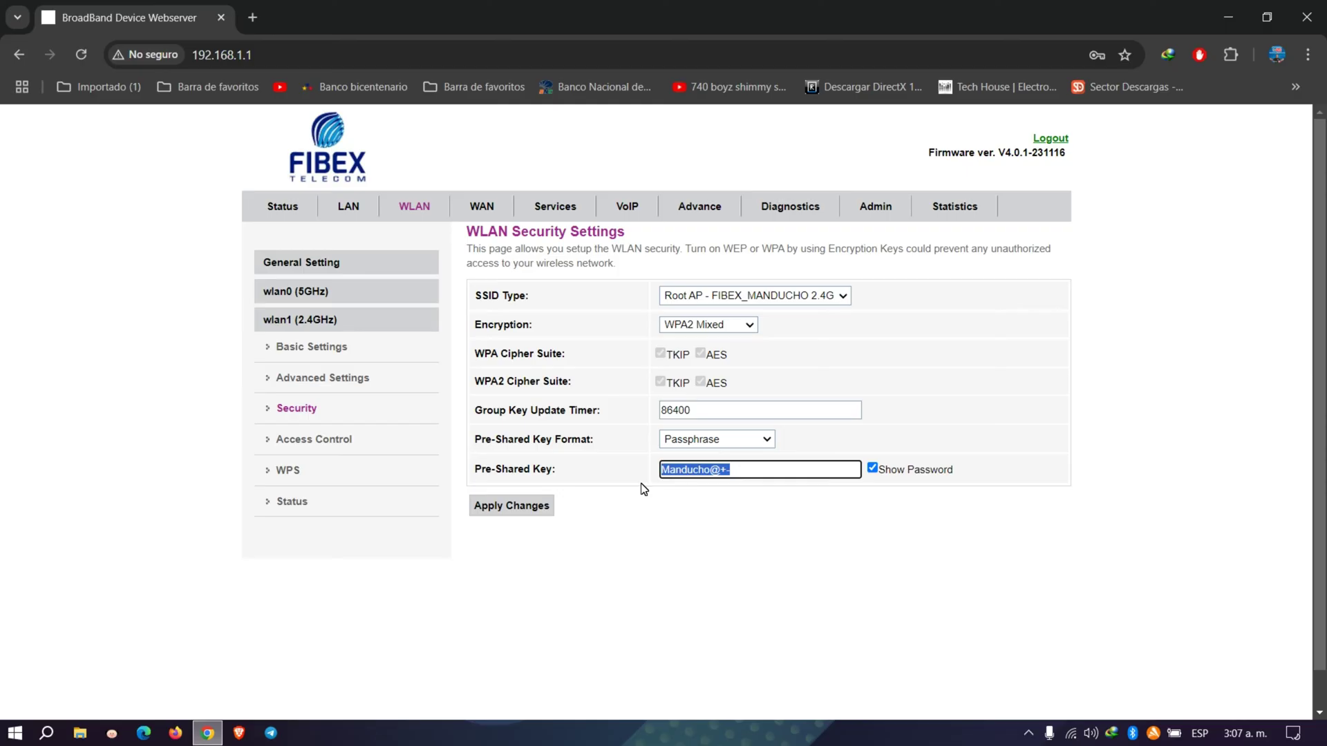
{"action": "key", "text": "ctrl+c"}
{"action": "left_click", "coordinate": [522, 511]}
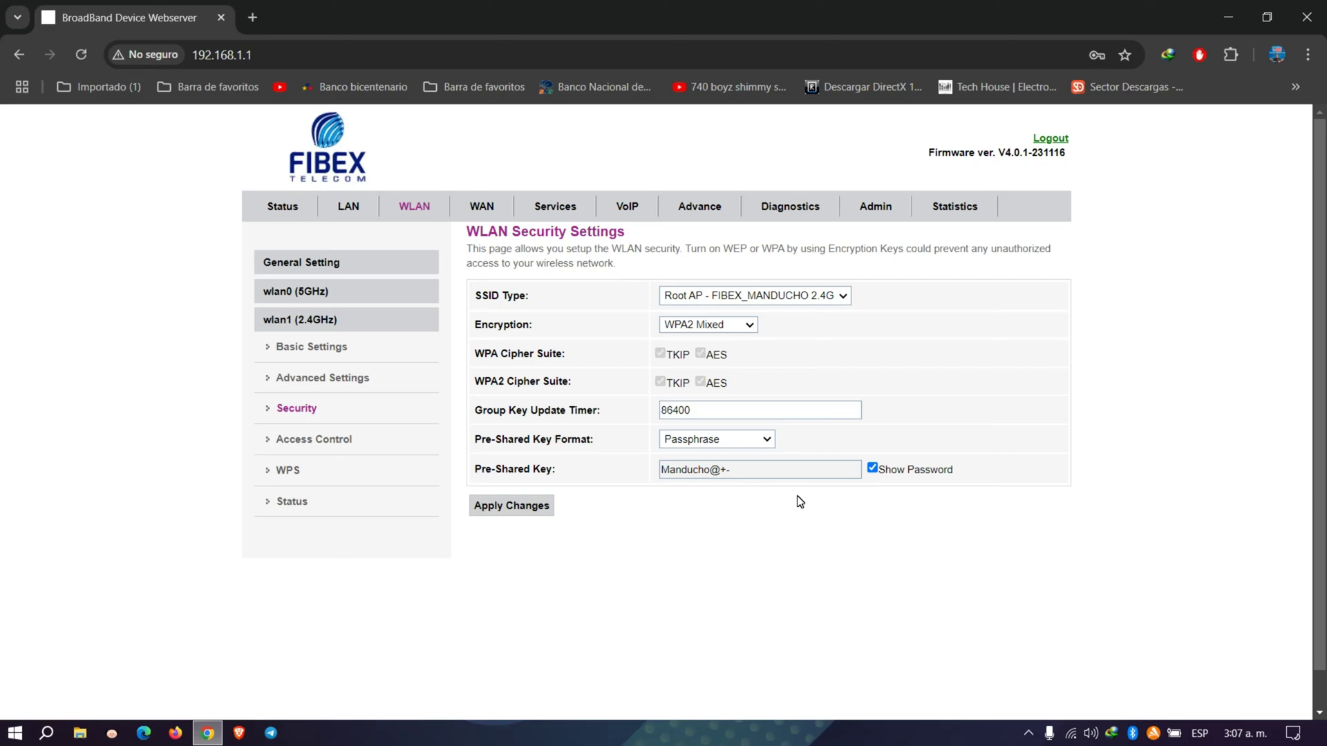
Check the Wi-Fi network list, then reopen it once the router page shows Sin Internet.
{"action": "left_click", "coordinate": [1073, 735]}
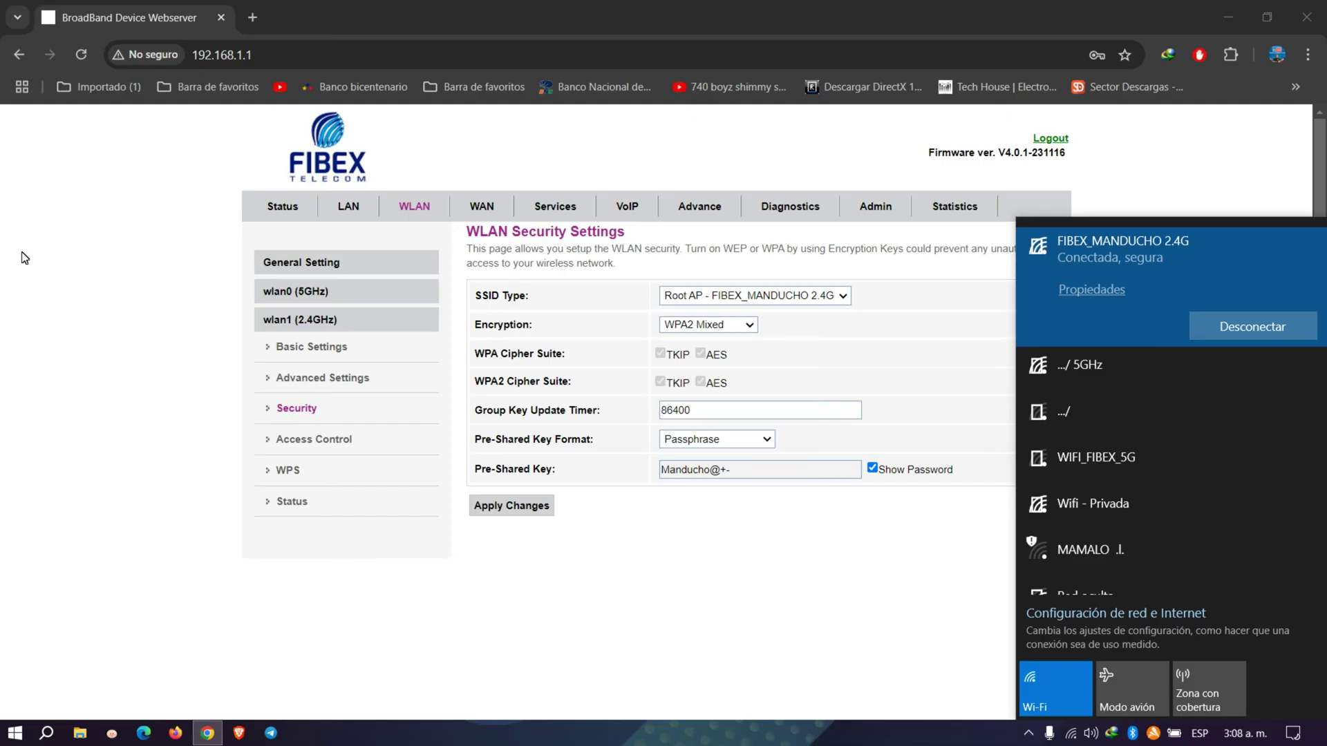
{"action": "left_click", "coordinate": [81, 58]}
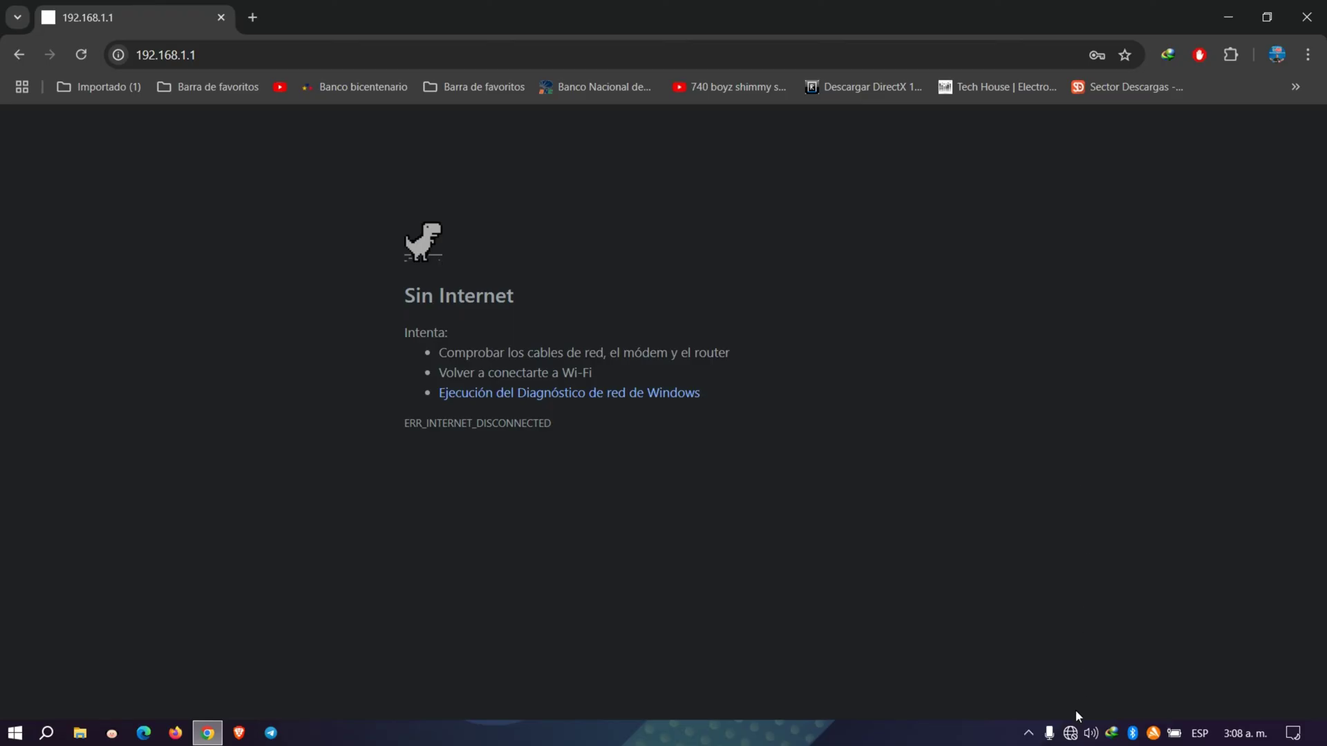
{"action": "left_click", "coordinate": [1069, 740]}
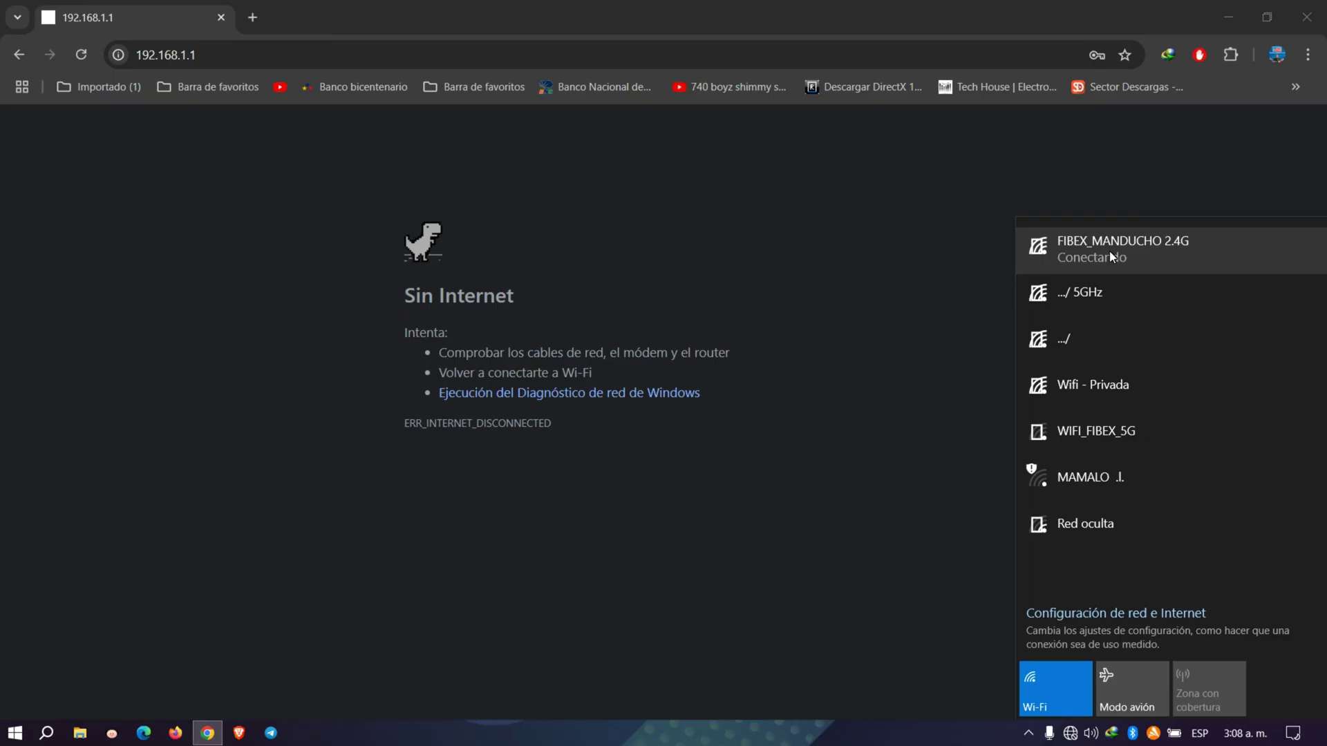
Forget FIBEX_MANDUCHO 2.4G and reconnect using the pasted new key, then close the list.
{"action": "right_click", "coordinate": [1109, 251]}
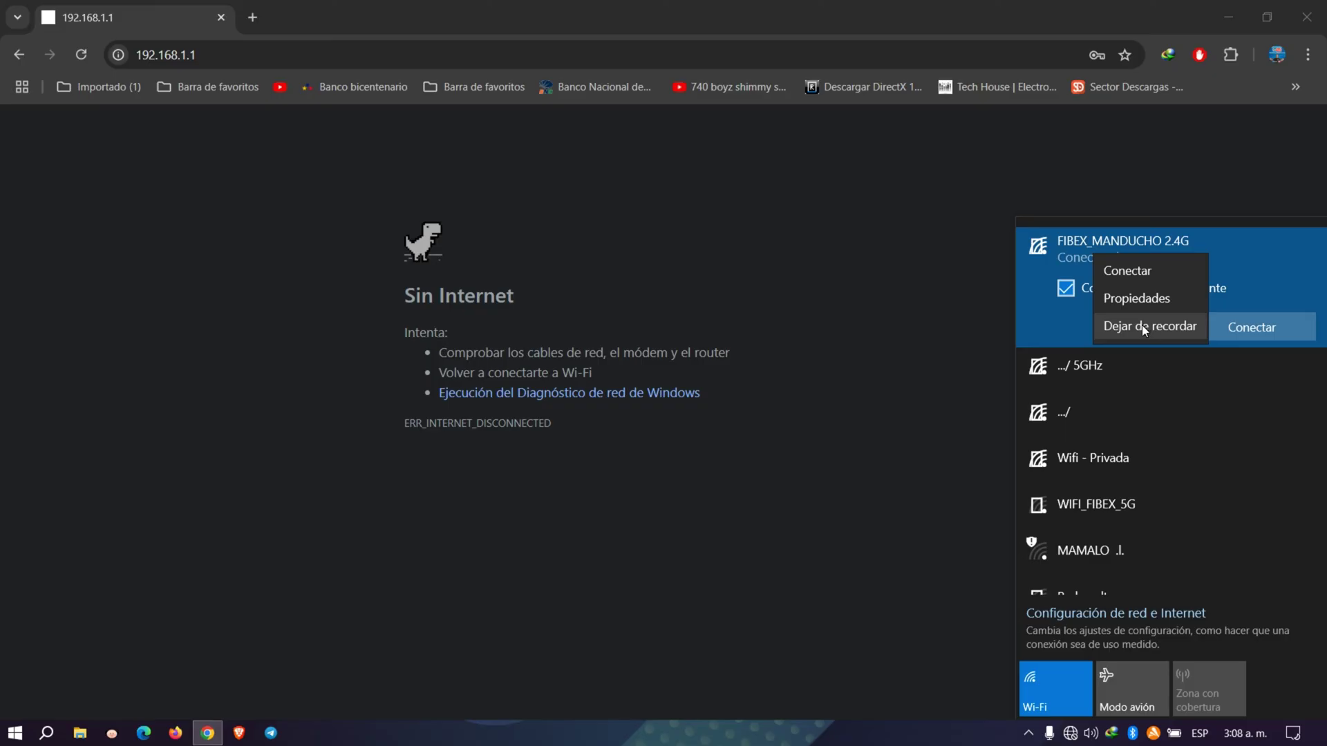
{"action": "left_click", "coordinate": [1141, 325]}
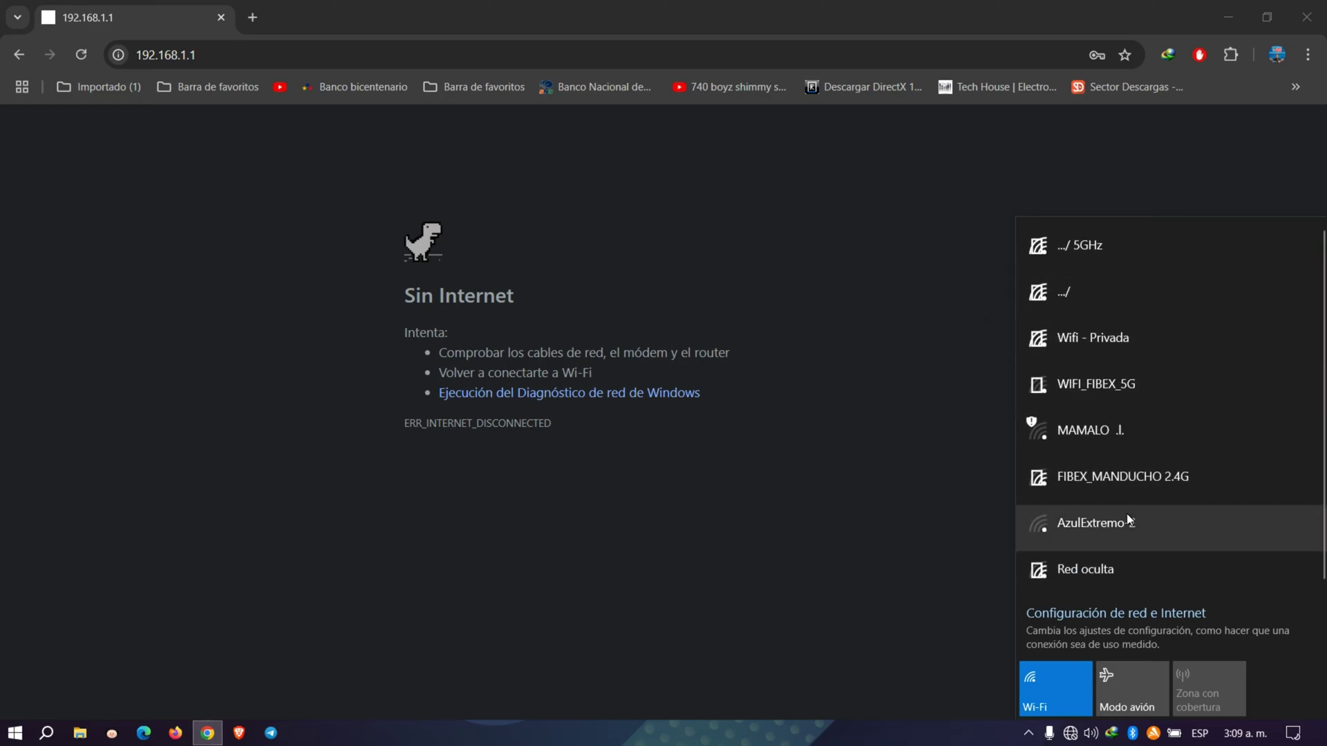
{"action": "left_click", "coordinate": [1167, 479]}
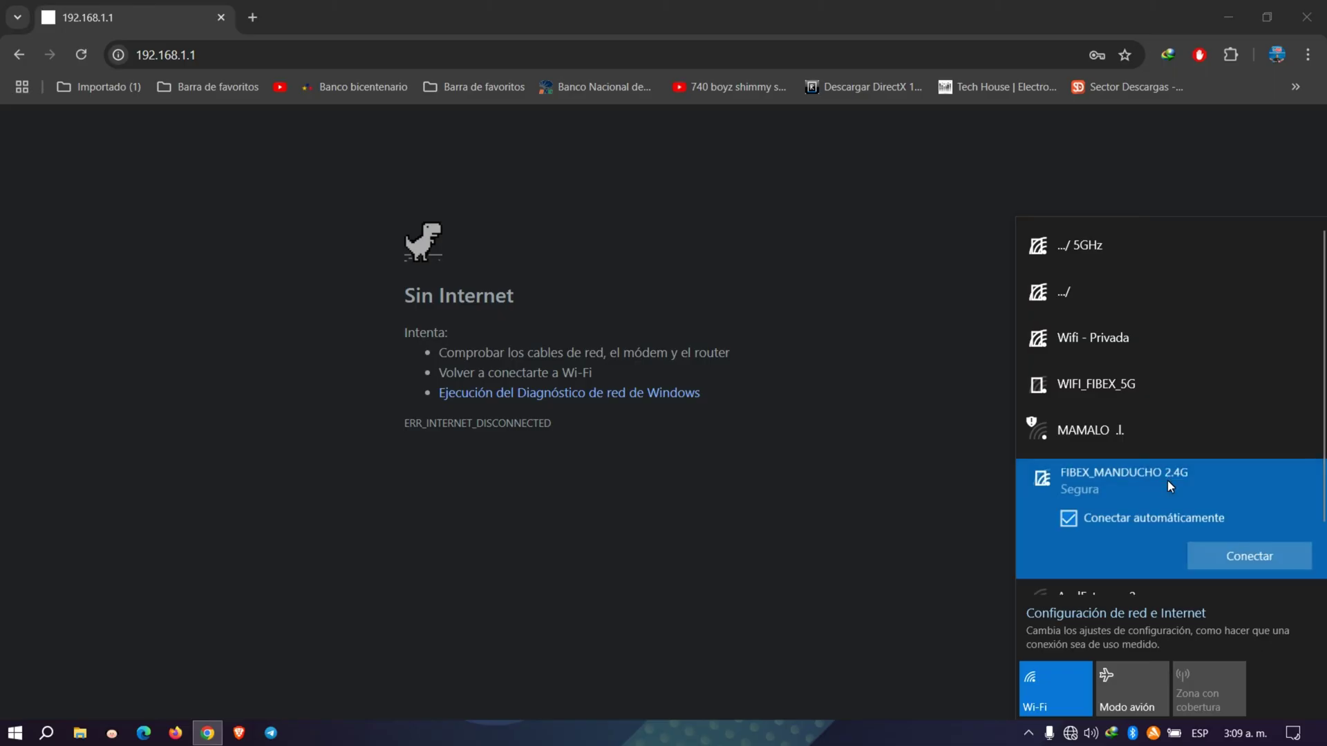
{"action": "left_click", "coordinate": [1245, 560]}
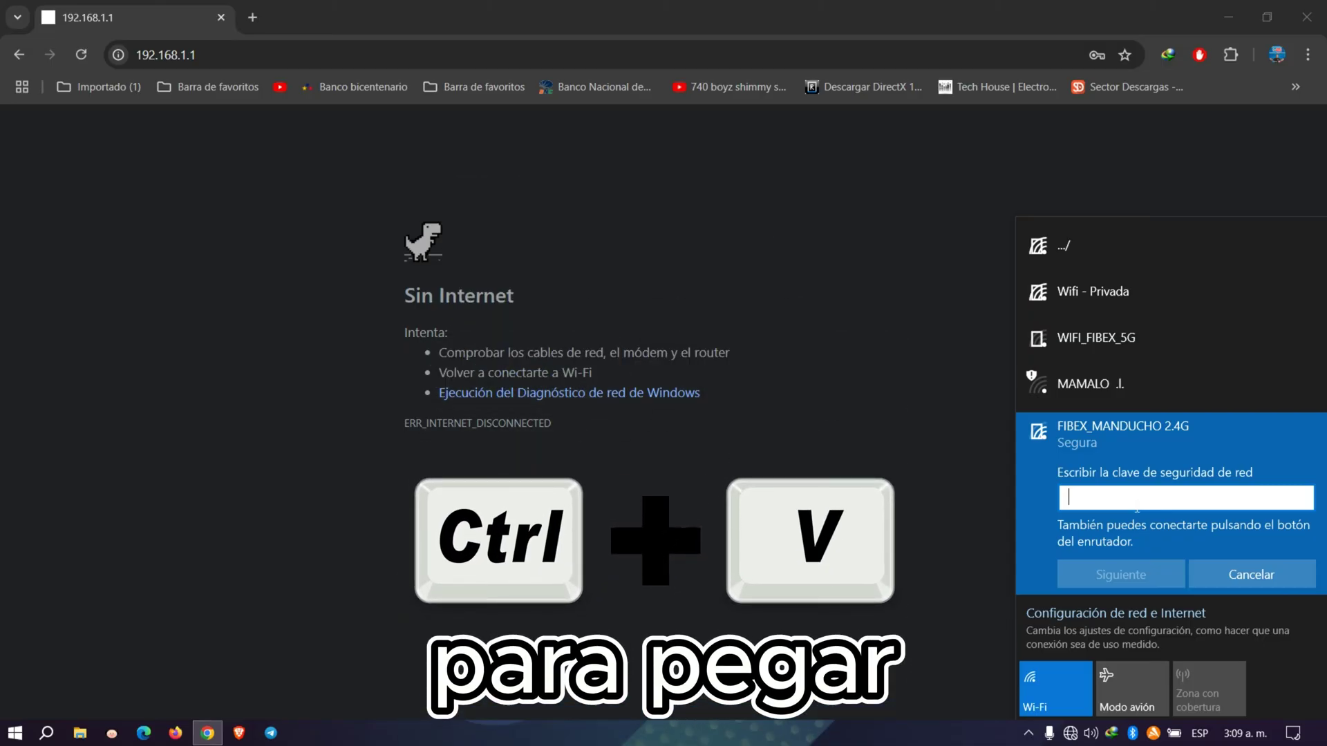
{"action": "key", "text": "ctrl+v"}
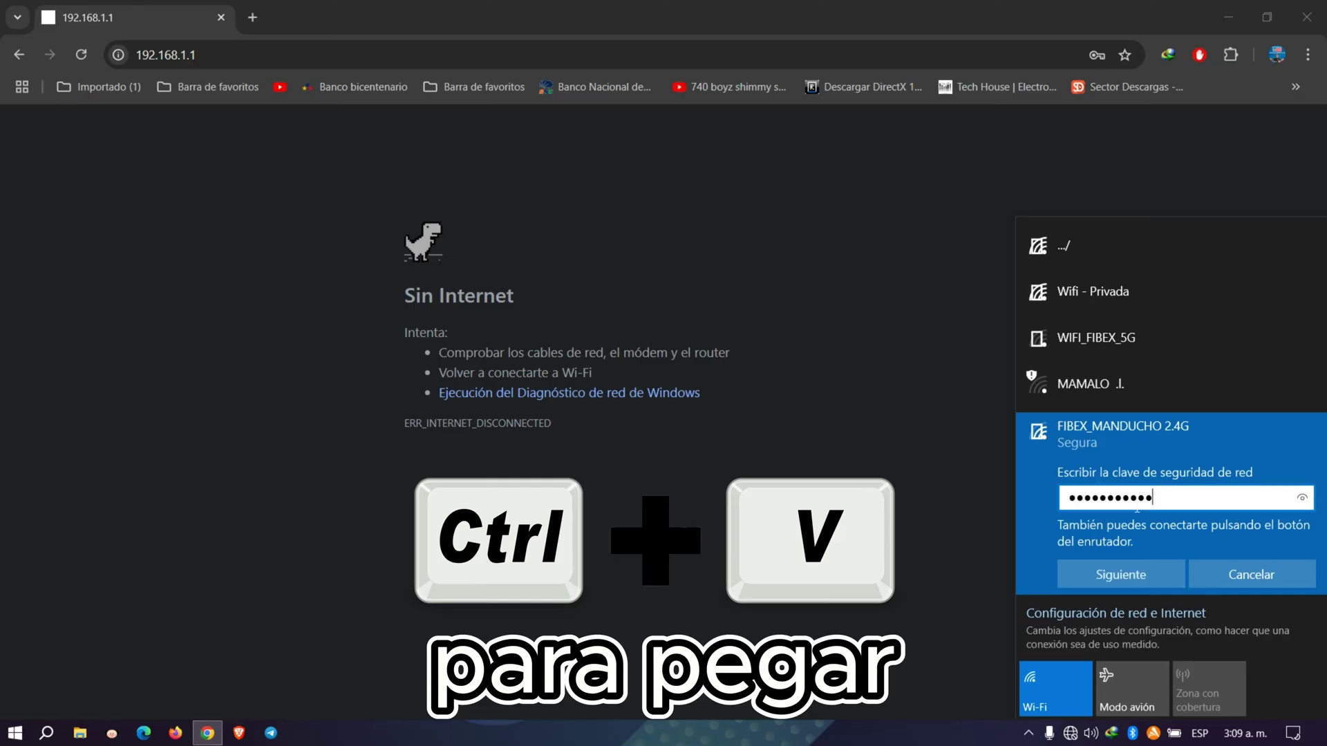
{"action": "left_click", "coordinate": [1304, 502]}
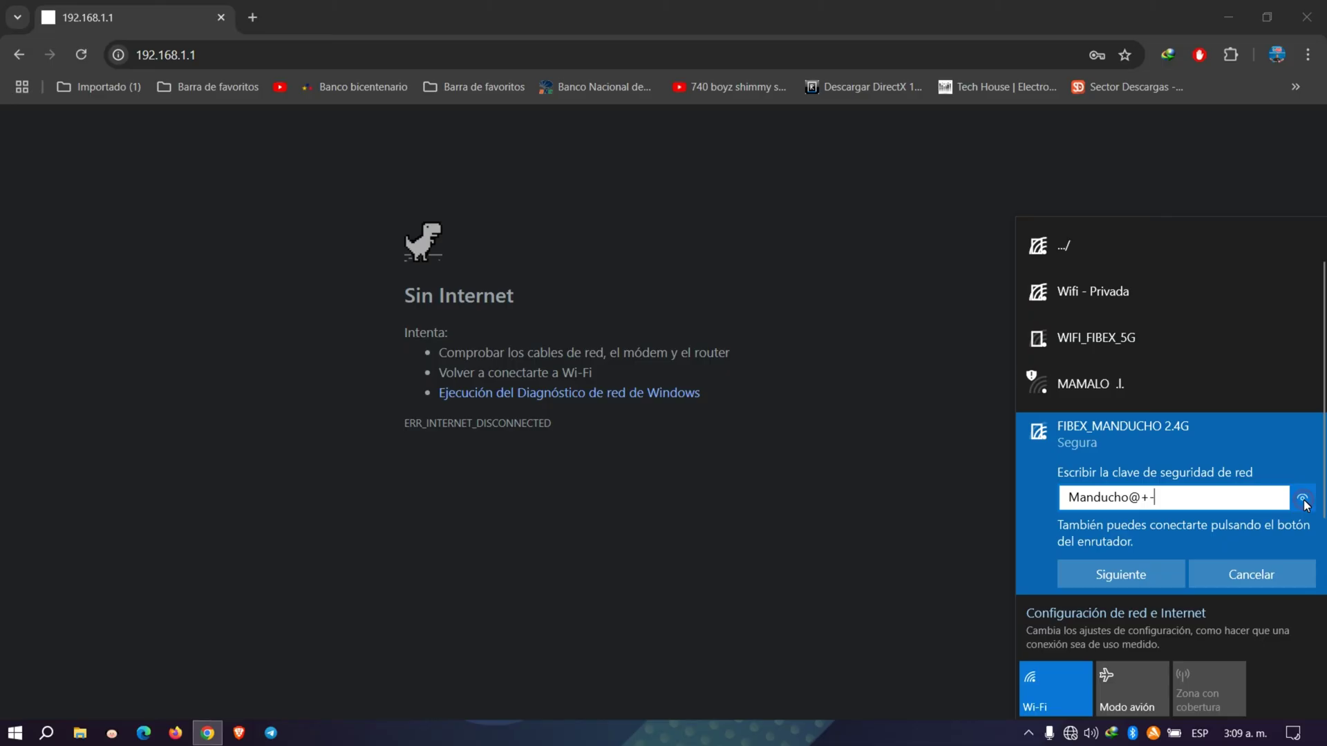
{"action": "left_click", "coordinate": [1111, 575]}
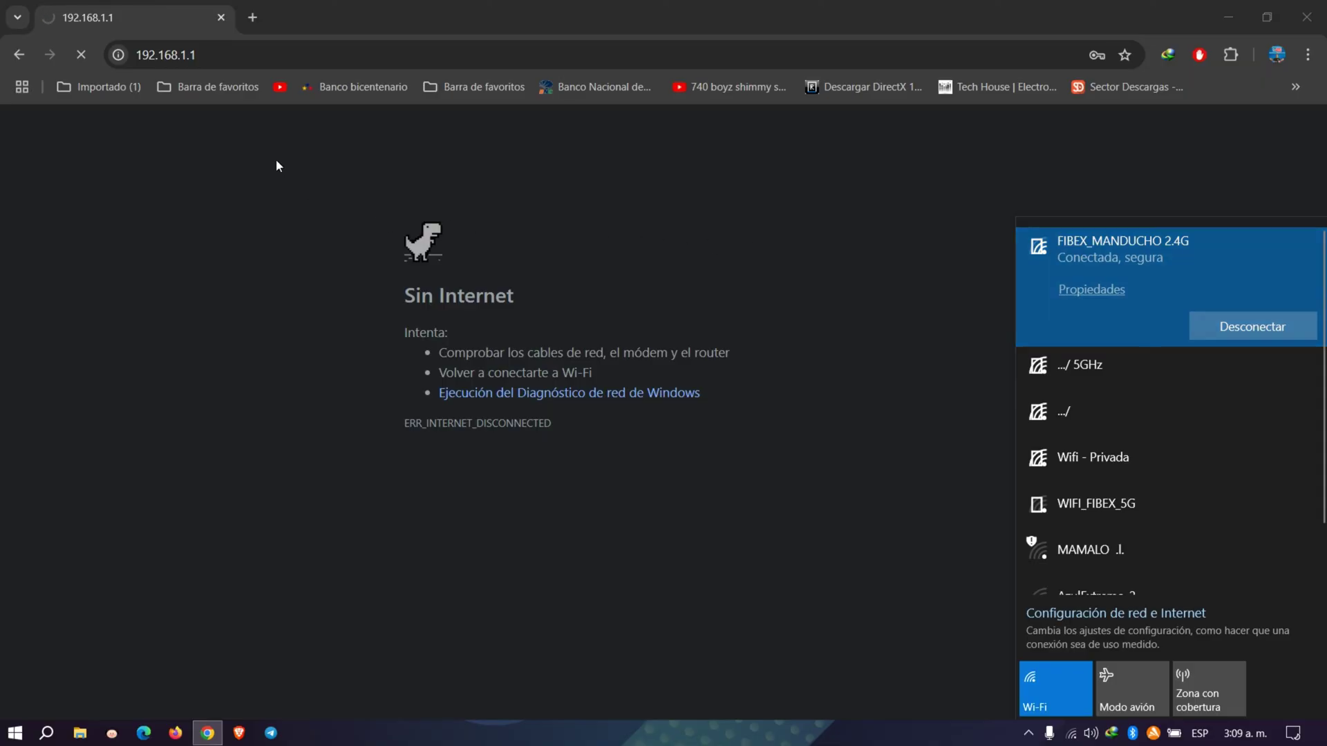
{"action": "left_click", "coordinate": [346, 15]}
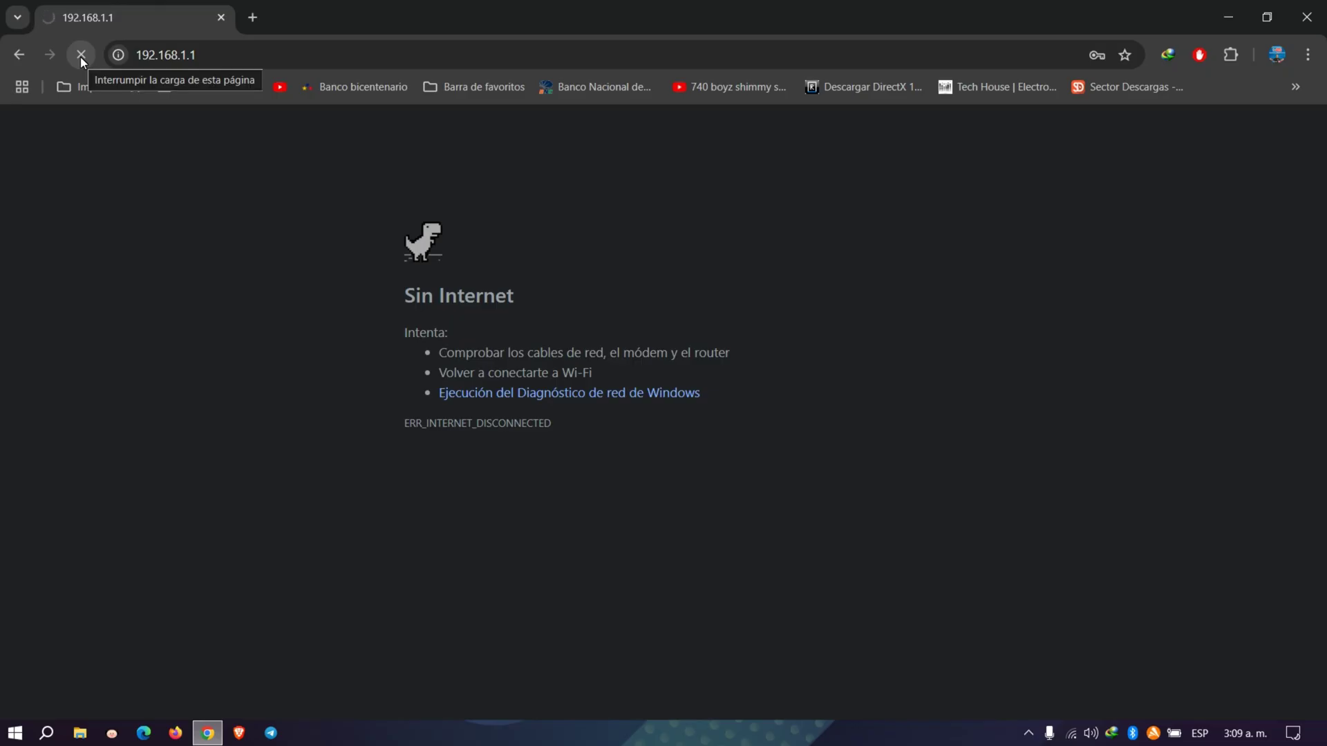
Stop the stalled load to restore the Device Status page, then open a new browser tab.
{"action": "left_click", "coordinate": [81, 56]}
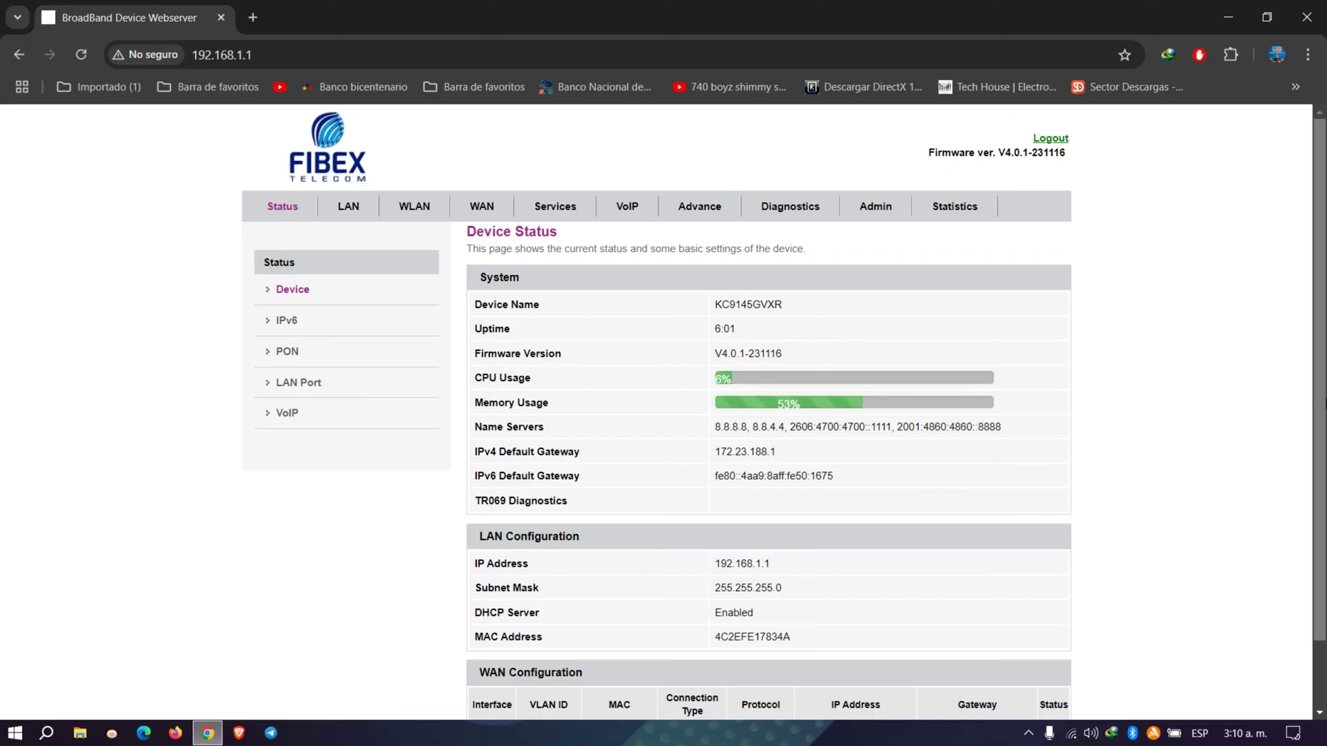
{"action": "scroll", "coordinate": [805, 401], "scroll_direction": "down", "scroll_amount": 2}
{"action": "scroll", "coordinate": [459, 317], "scroll_direction": "up", "scroll_amount": 2}
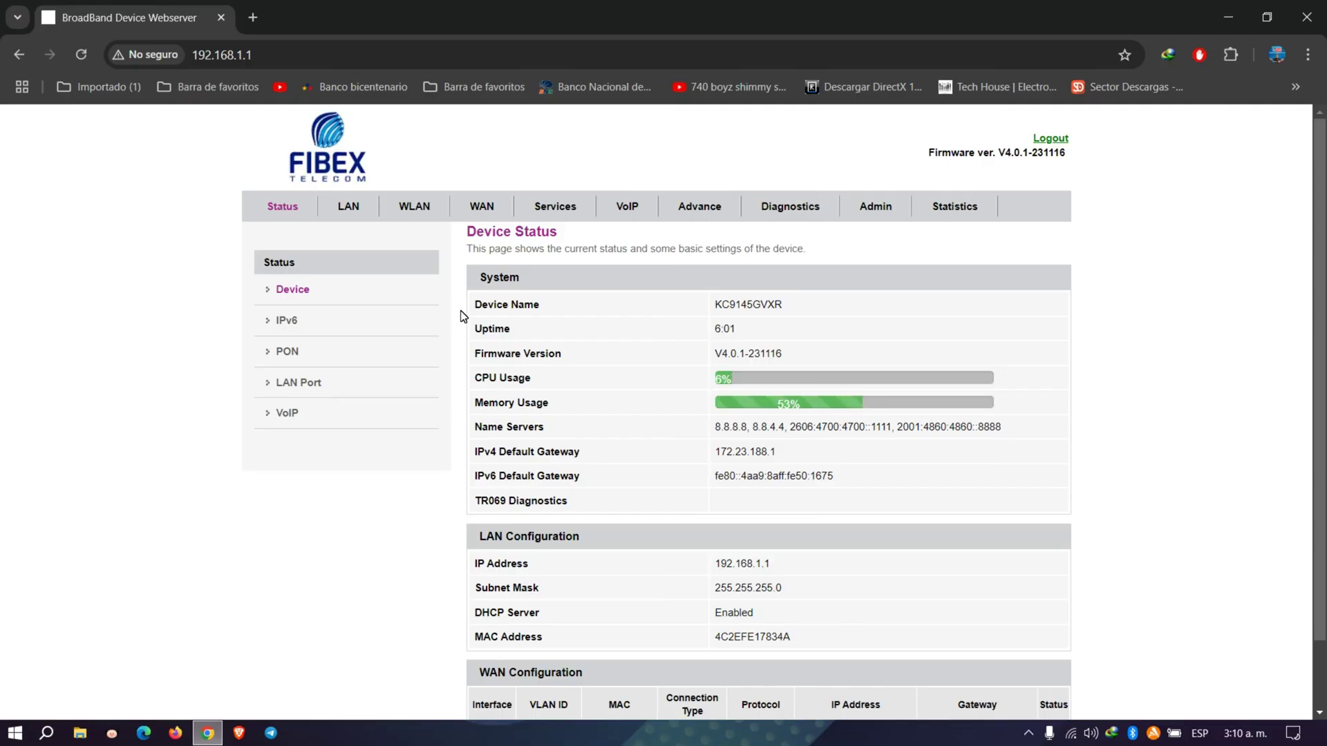
{"action": "left_click", "coordinate": [251, 18]}
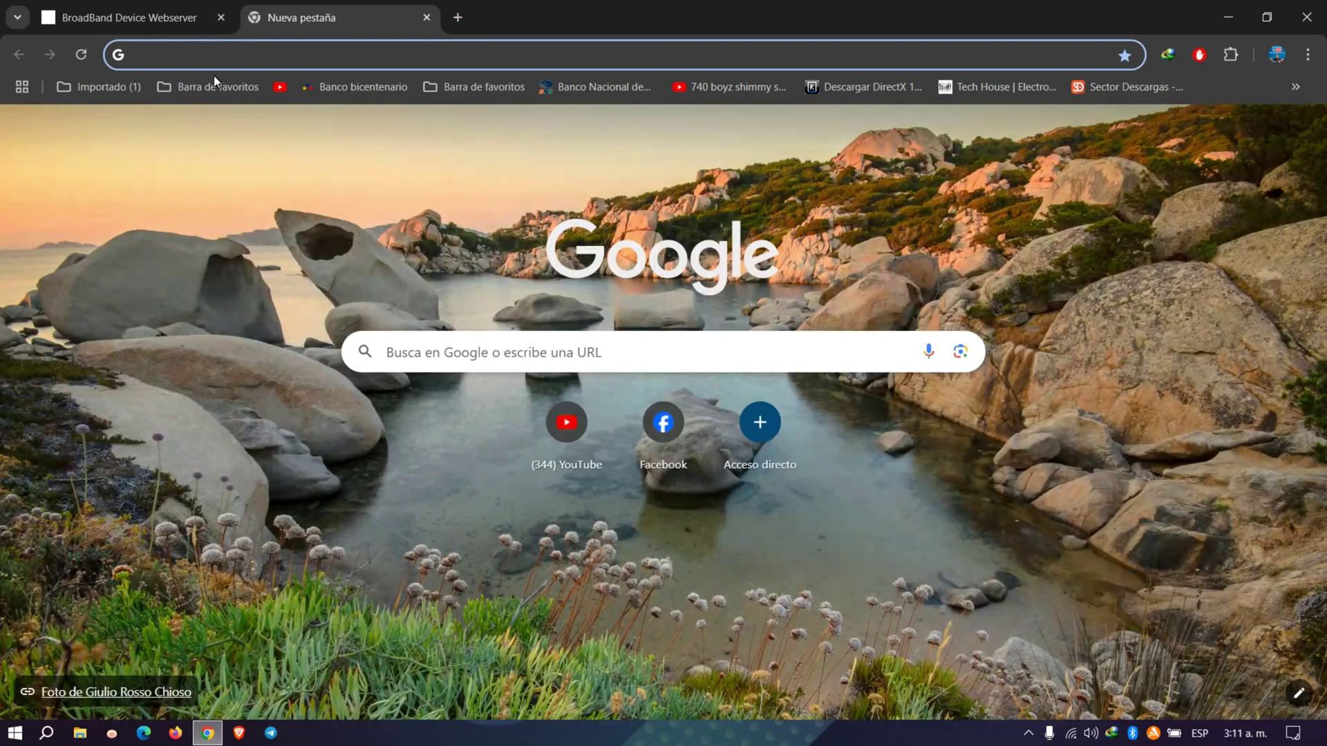
Open the channel bookmark from Barra de favoritos > YouTube and pause the autoplaying video.
{"action": "left_click", "coordinate": [213, 86]}
{"action": "mouse_move", "coordinate": [326, 124]}
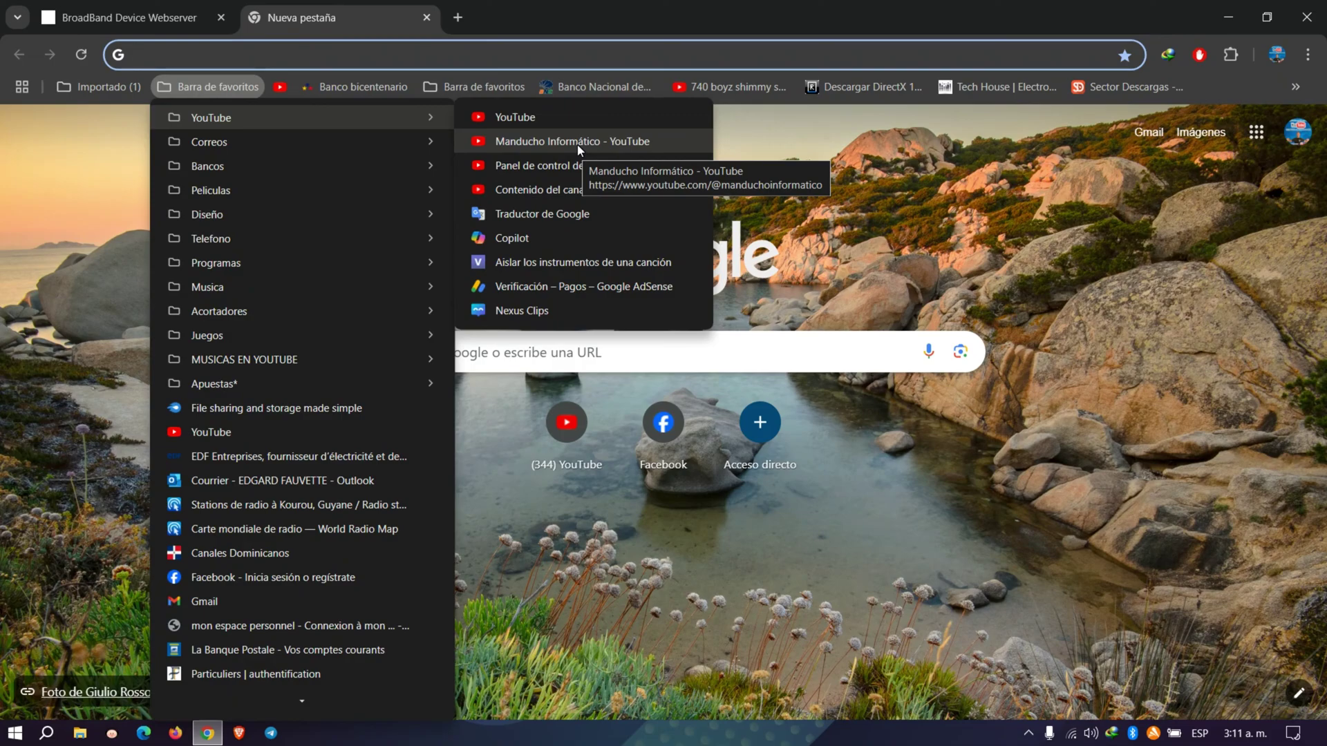
{"action": "left_click", "coordinate": [579, 143]}
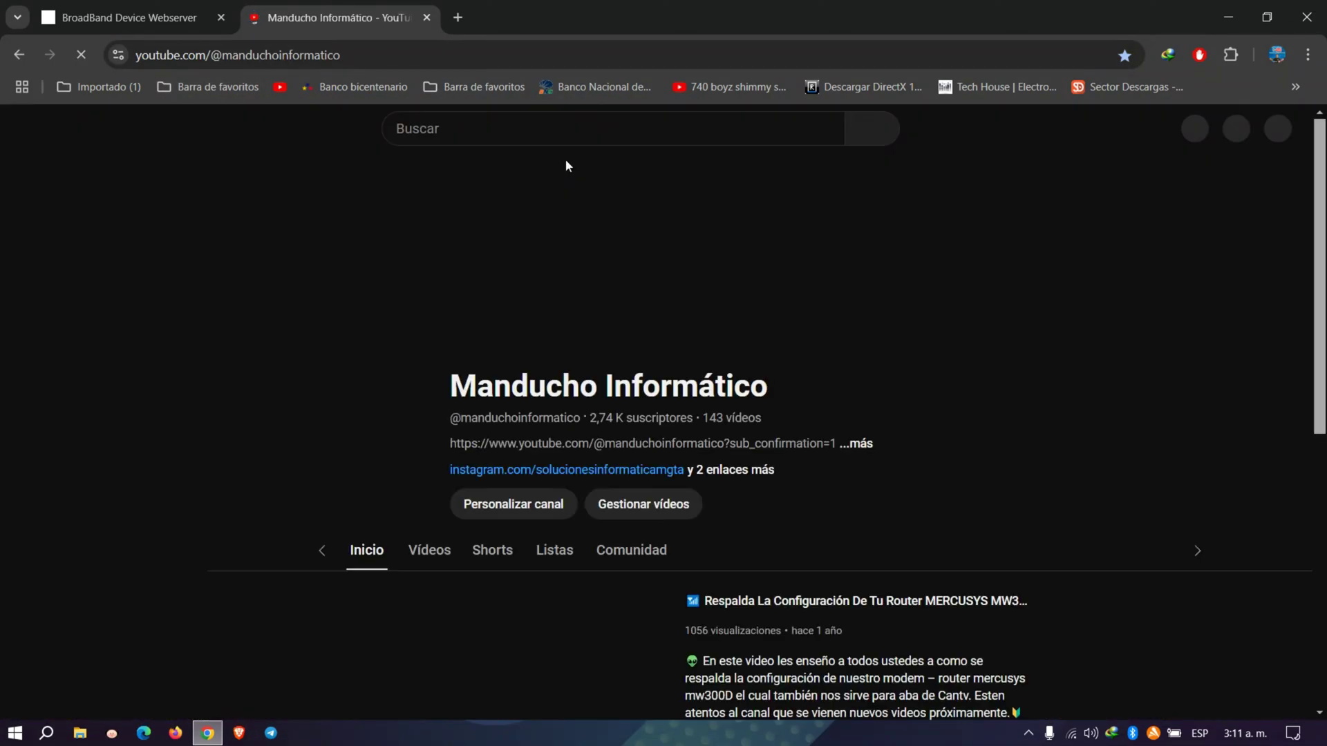
{"action": "left_click_drag", "start_coordinate": [1315, 161], "coordinate": [1315, 226]}
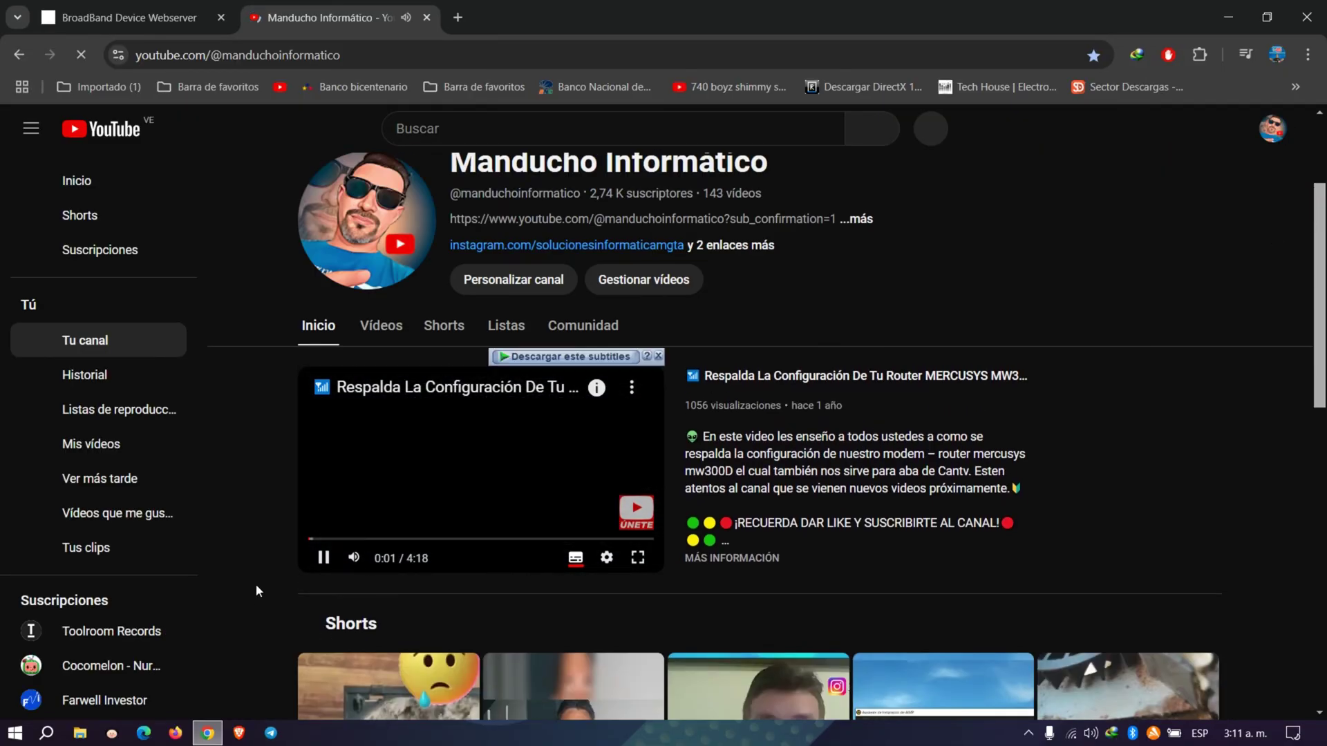
{"action": "left_click", "coordinate": [325, 559]}
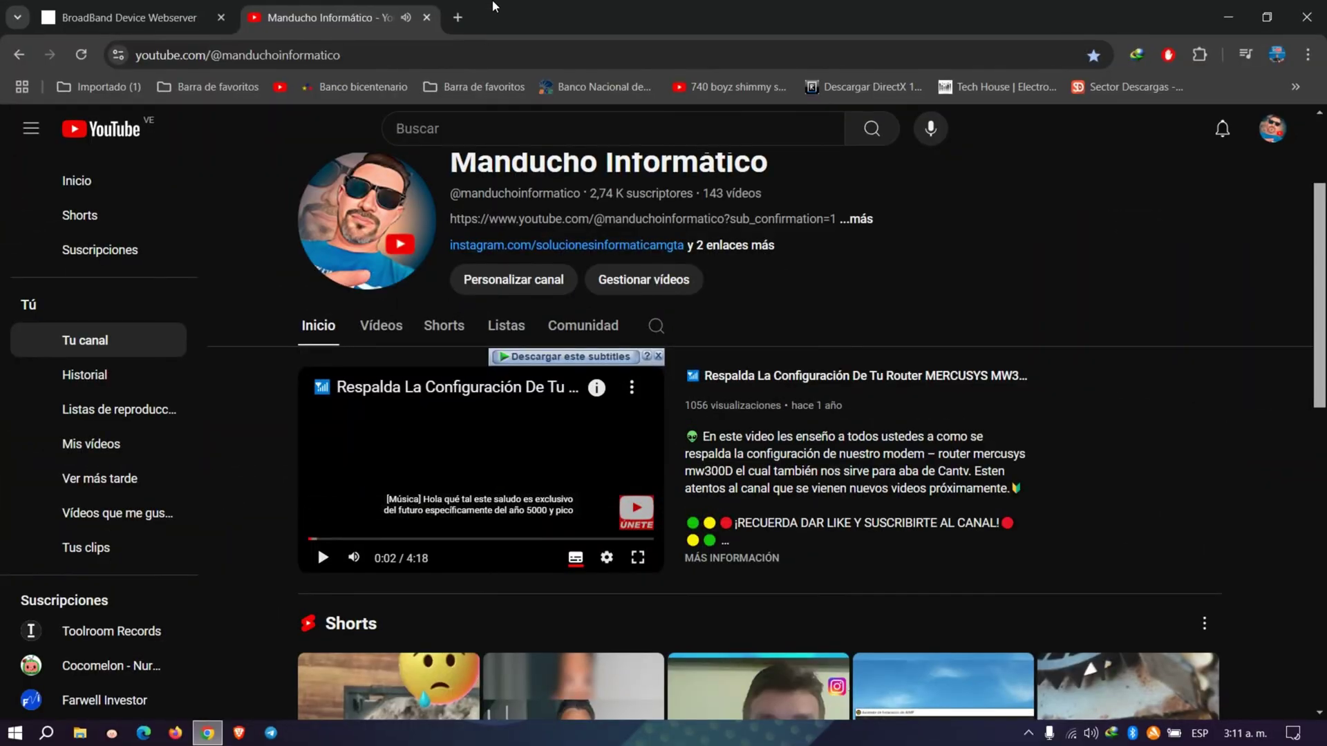
Close the YouTube tab and go to the WLAN wlan0 (5GHz) Basic Settings, SSID WIFI_FIBEX_5G.
{"action": "left_click", "coordinate": [427, 19]}
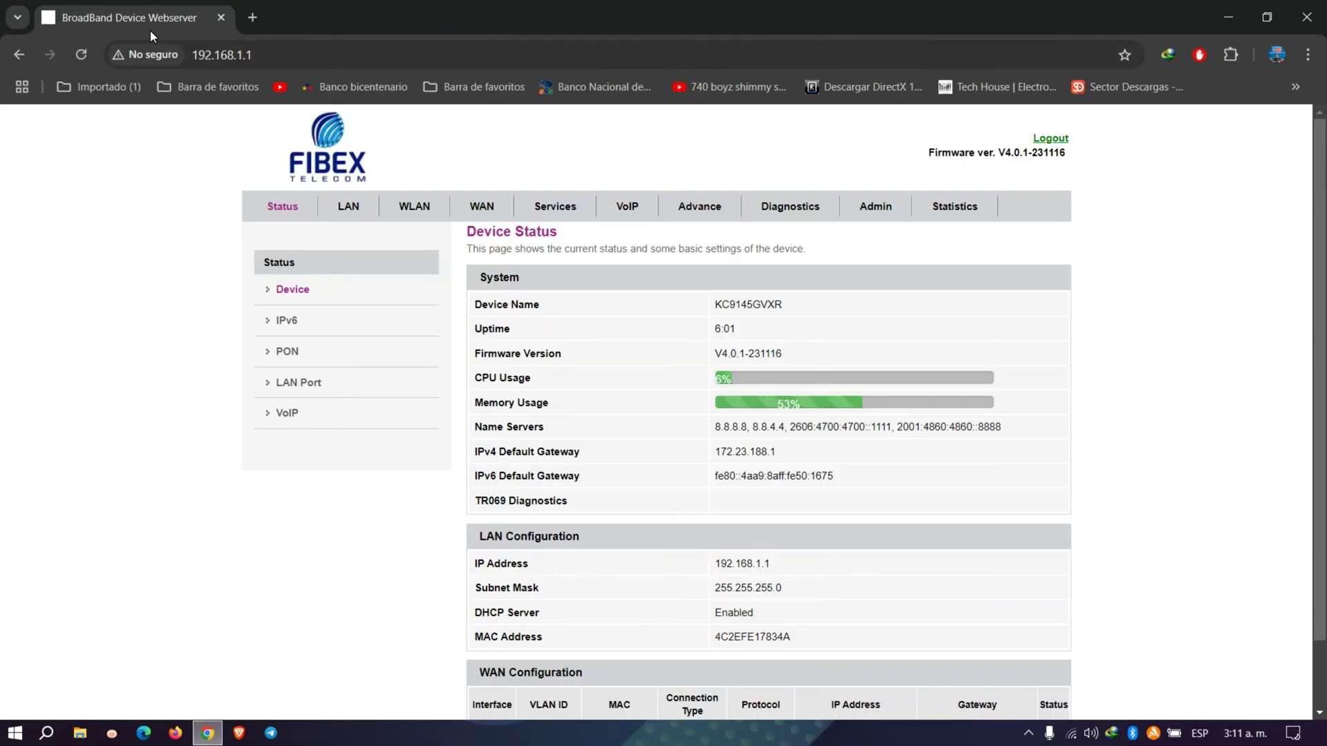
{"action": "left_click", "coordinate": [426, 214]}
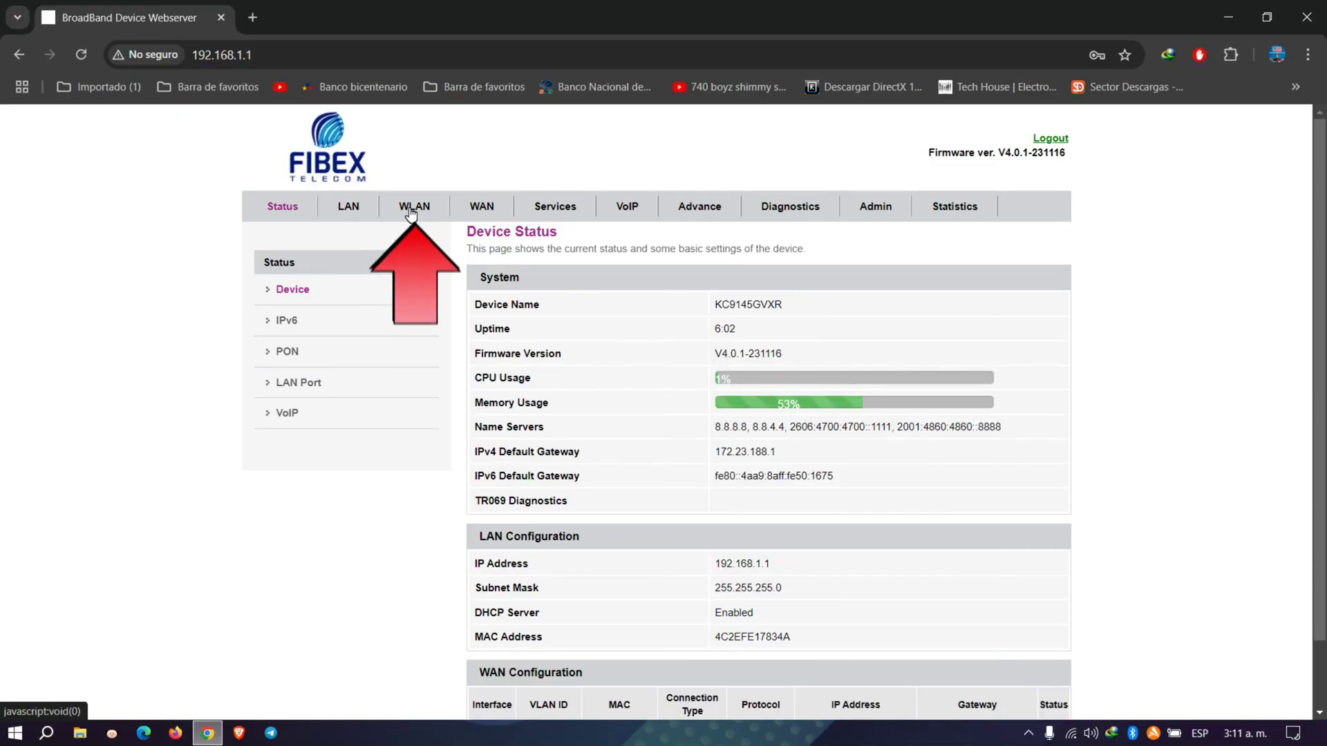
{"action": "left_click", "coordinate": [425, 215]}
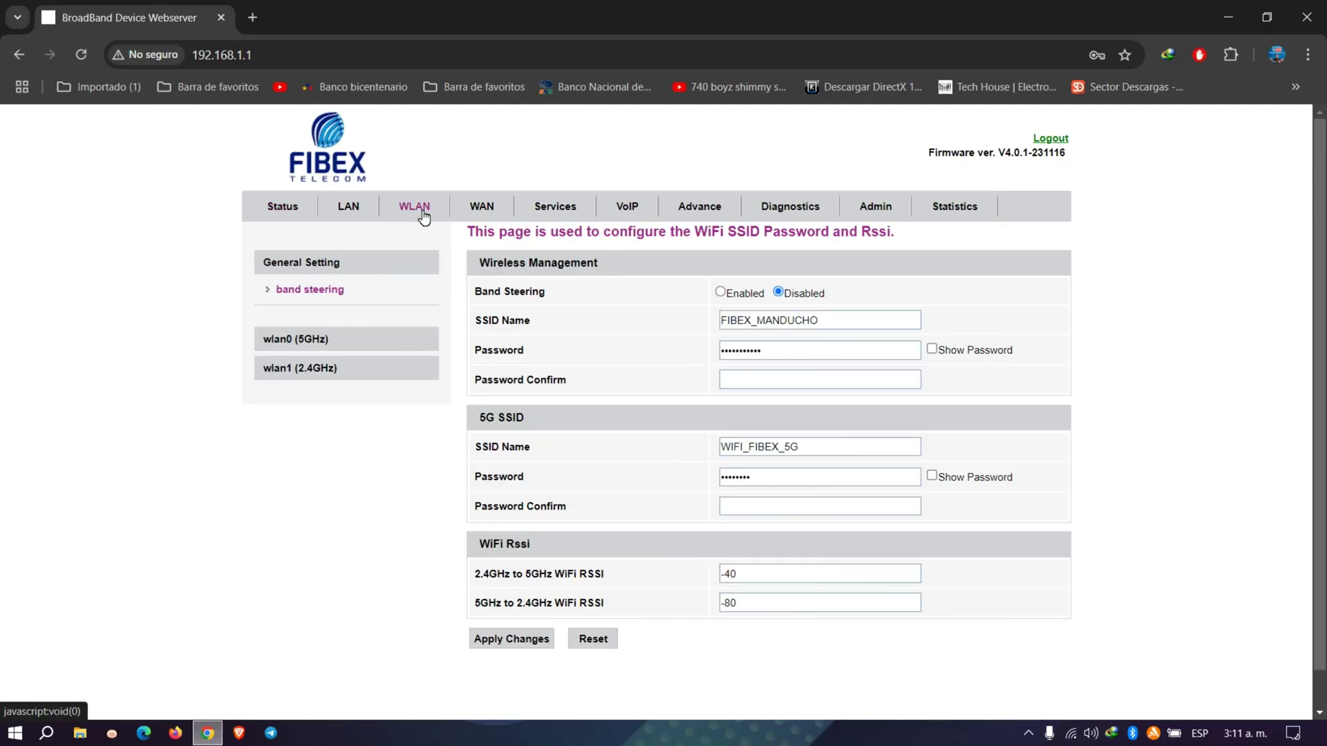
{"action": "left_click", "coordinate": [322, 343]}
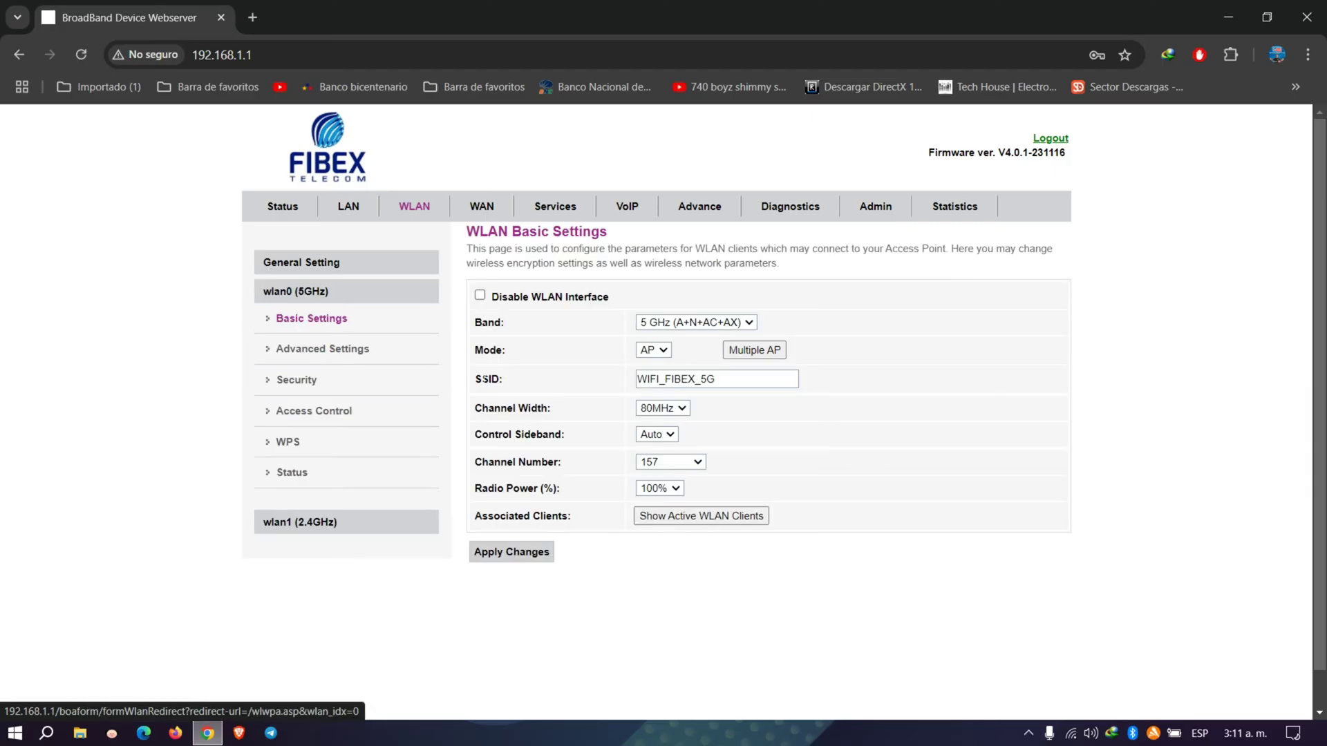
{"action": "left_click", "coordinate": [762, 381]}
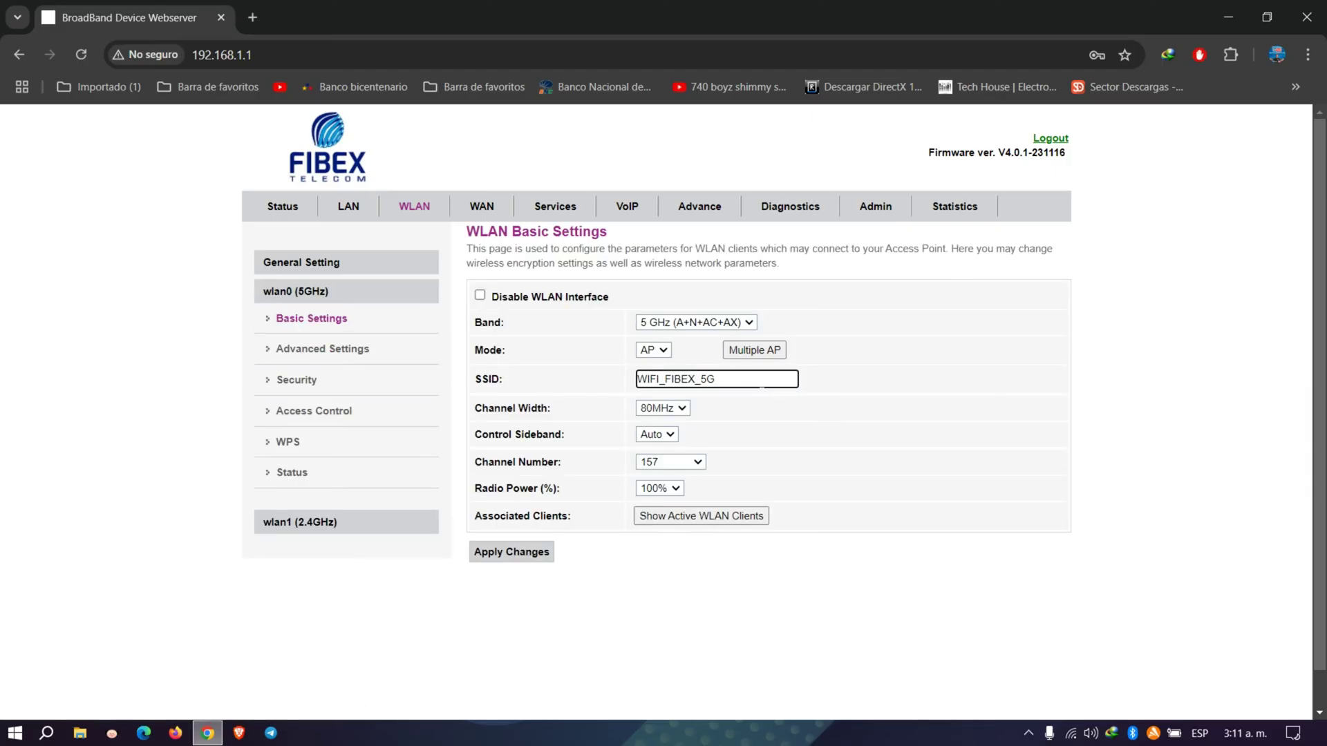
Replace FIBEX with Manducho so the 5 GHz SSID reads WIFI_Manducho_5G, then apply and confirm.
{"action": "left_click_drag", "start_coordinate": [695, 379], "coordinate": [665, 379]}
{"action": "type", "text": "Manducho"}
{"action": "left_click", "coordinate": [519, 560]}
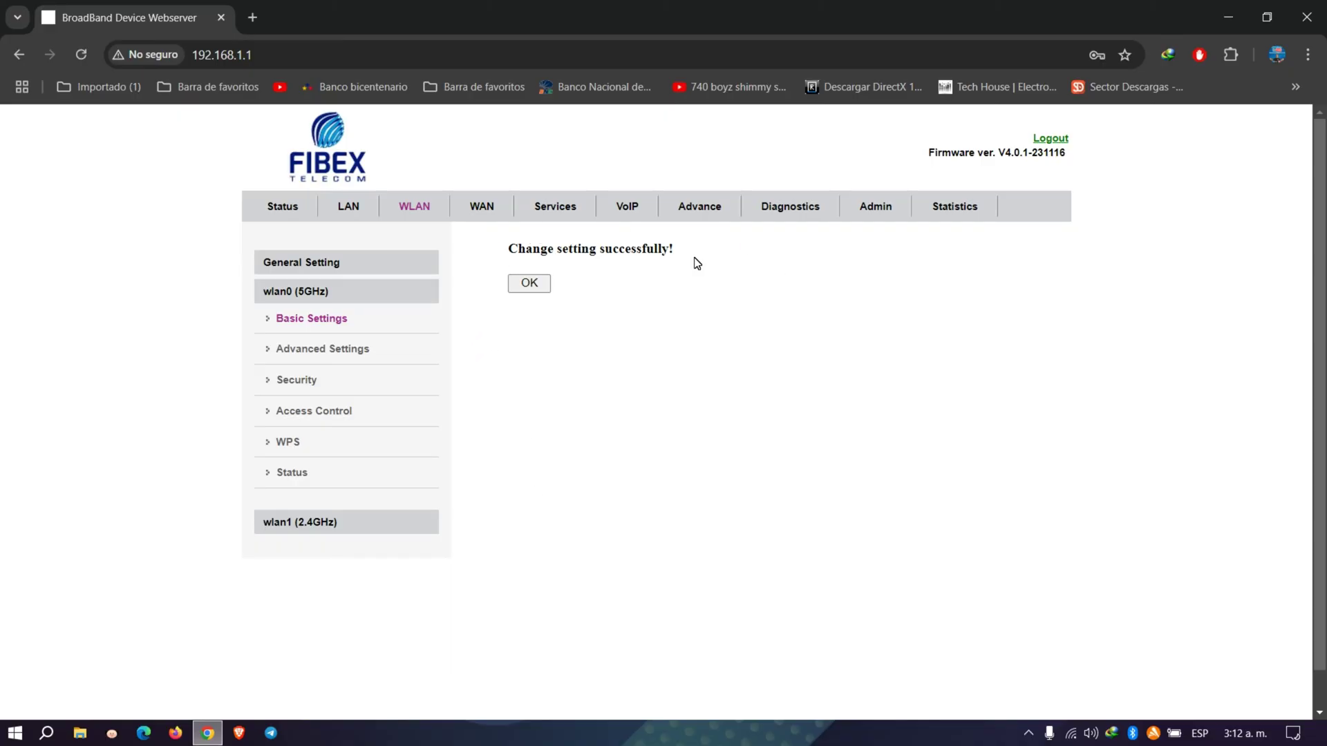
{"action": "left_click", "coordinate": [524, 289]}
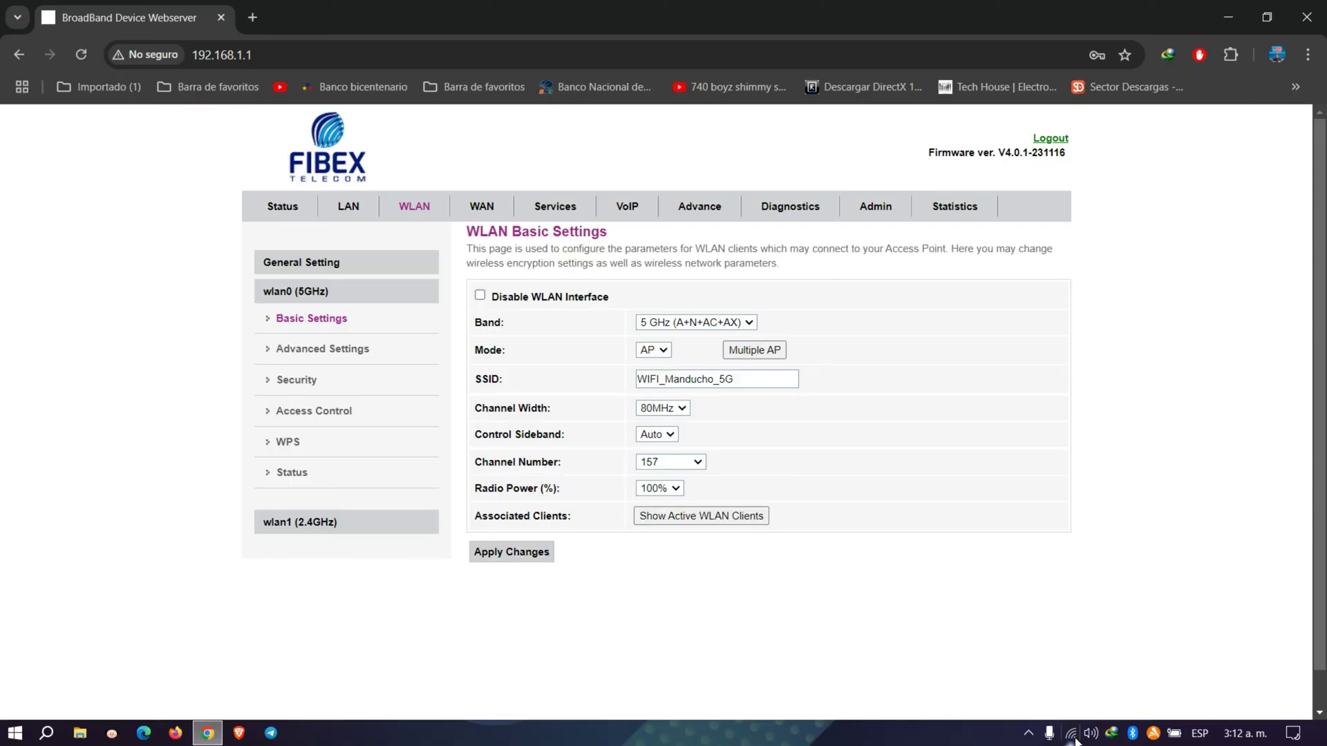
Find WIFI_Manducho_5G in the taskbar Wi-Fi list and expand its entry.
{"action": "left_click", "coordinate": [1069, 738]}
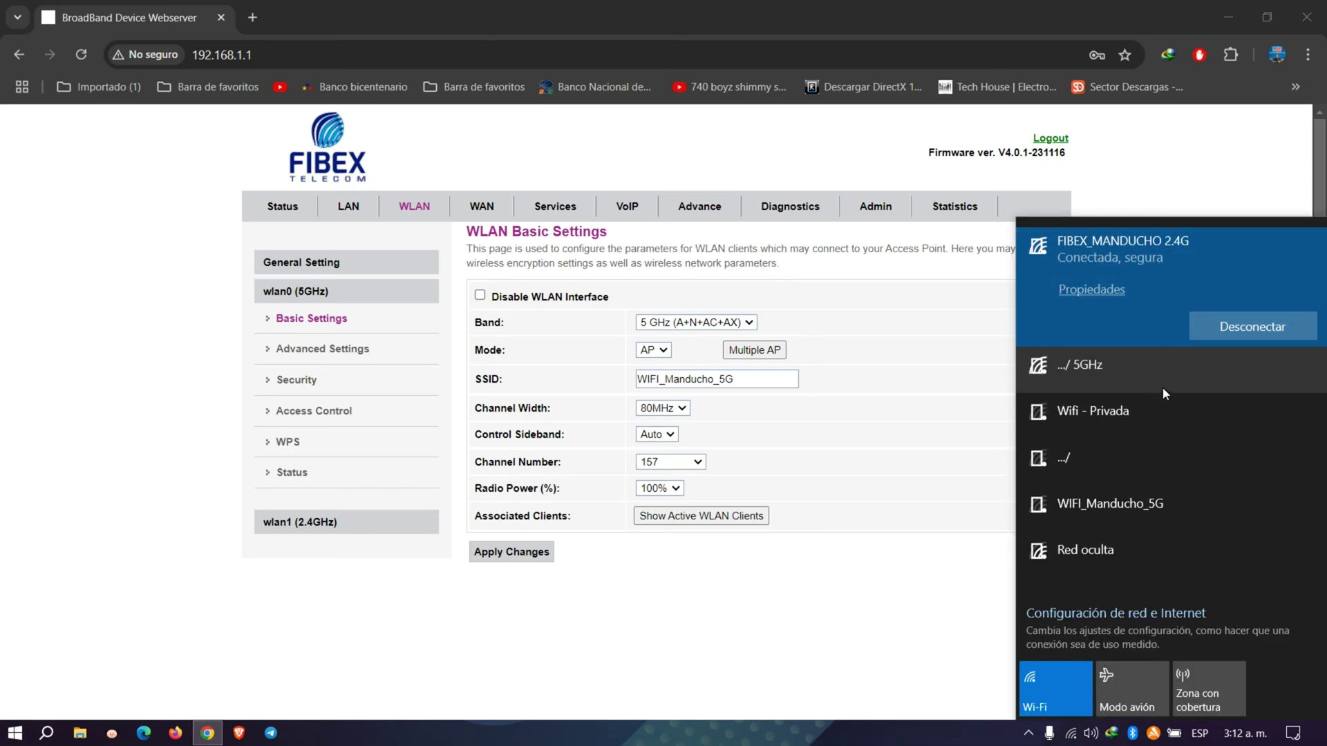
{"action": "left_click", "coordinate": [1131, 517]}
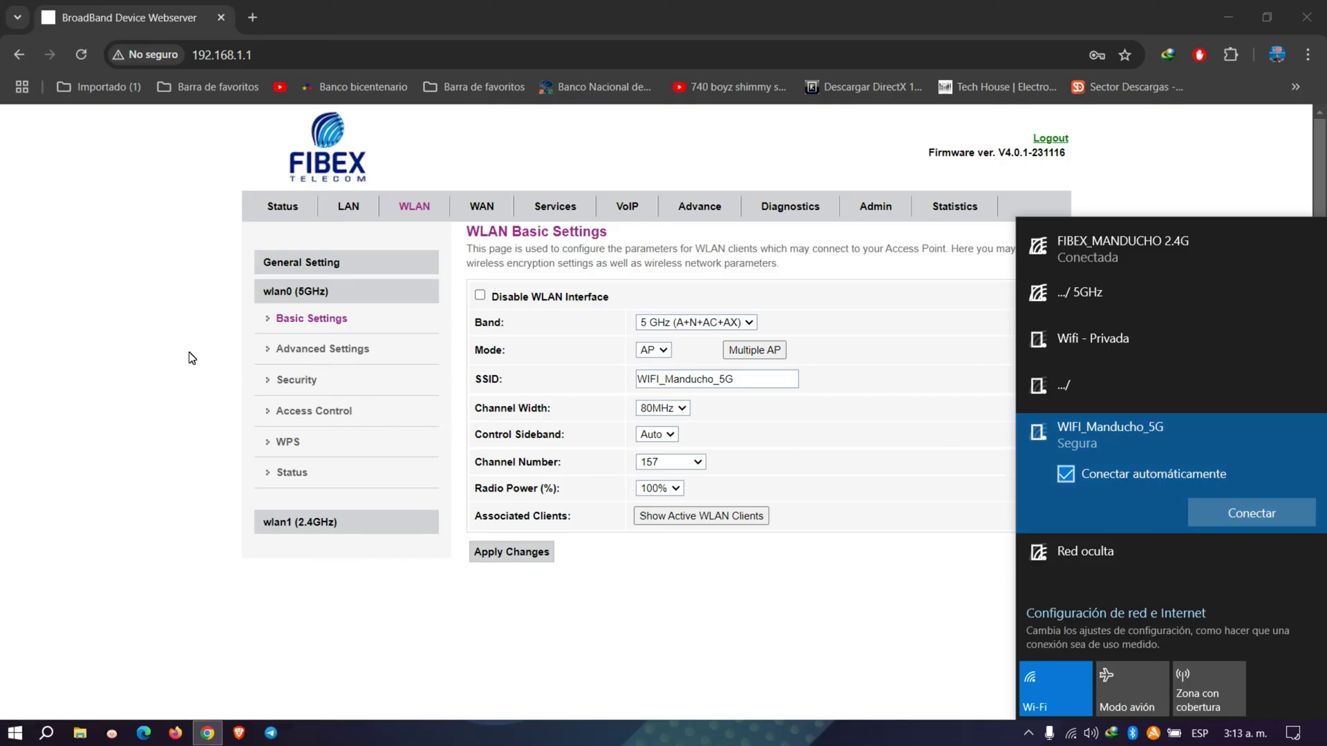
Replace the 5 GHz pre-shared key with a new one, copy it to the clipboard, and apply.
{"action": "left_click", "coordinate": [316, 382]}
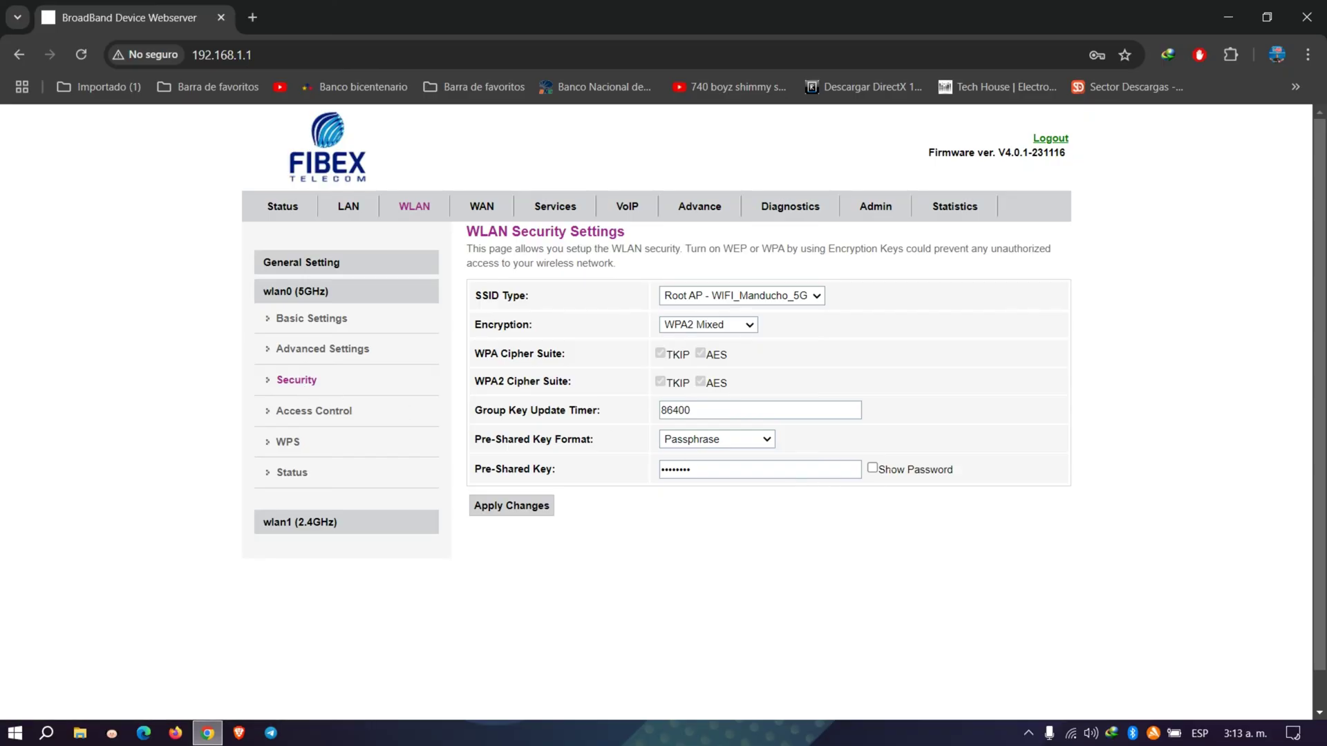
{"action": "left_click", "coordinate": [872, 468]}
{"action": "double_click", "coordinate": [684, 470]}
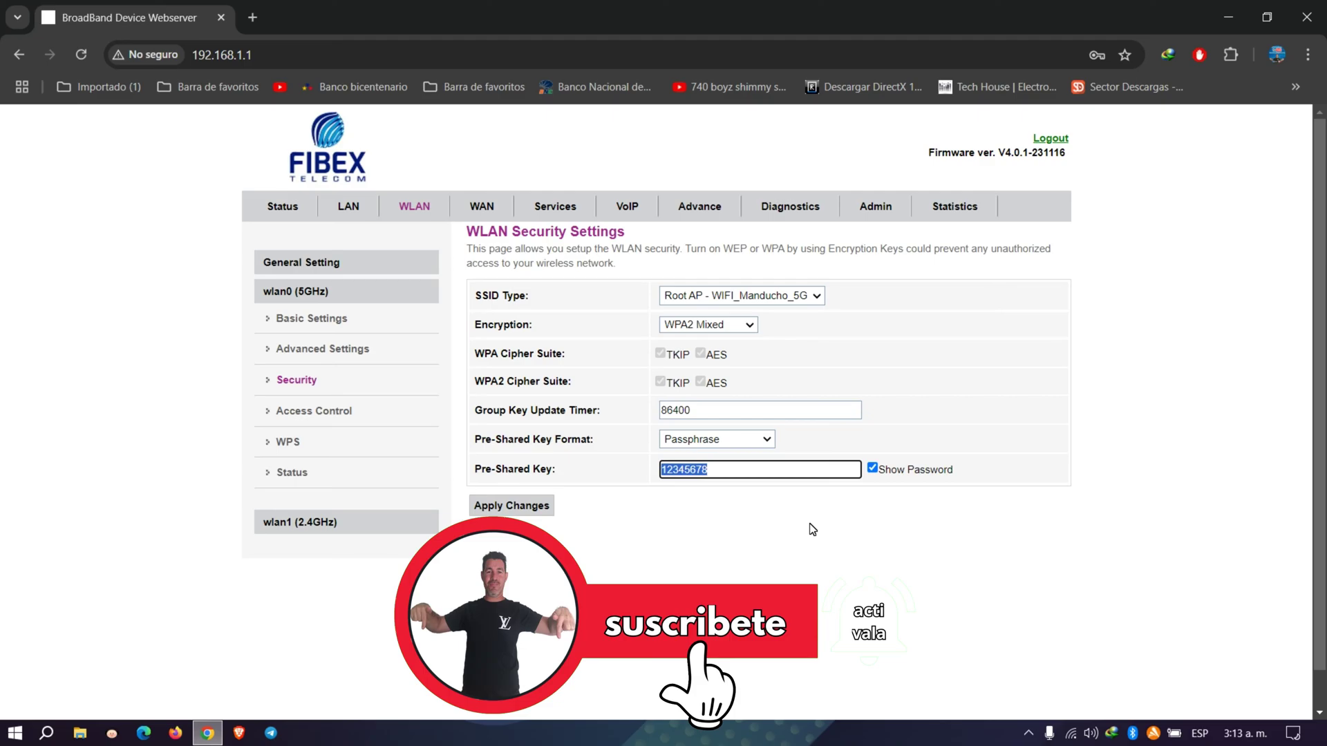
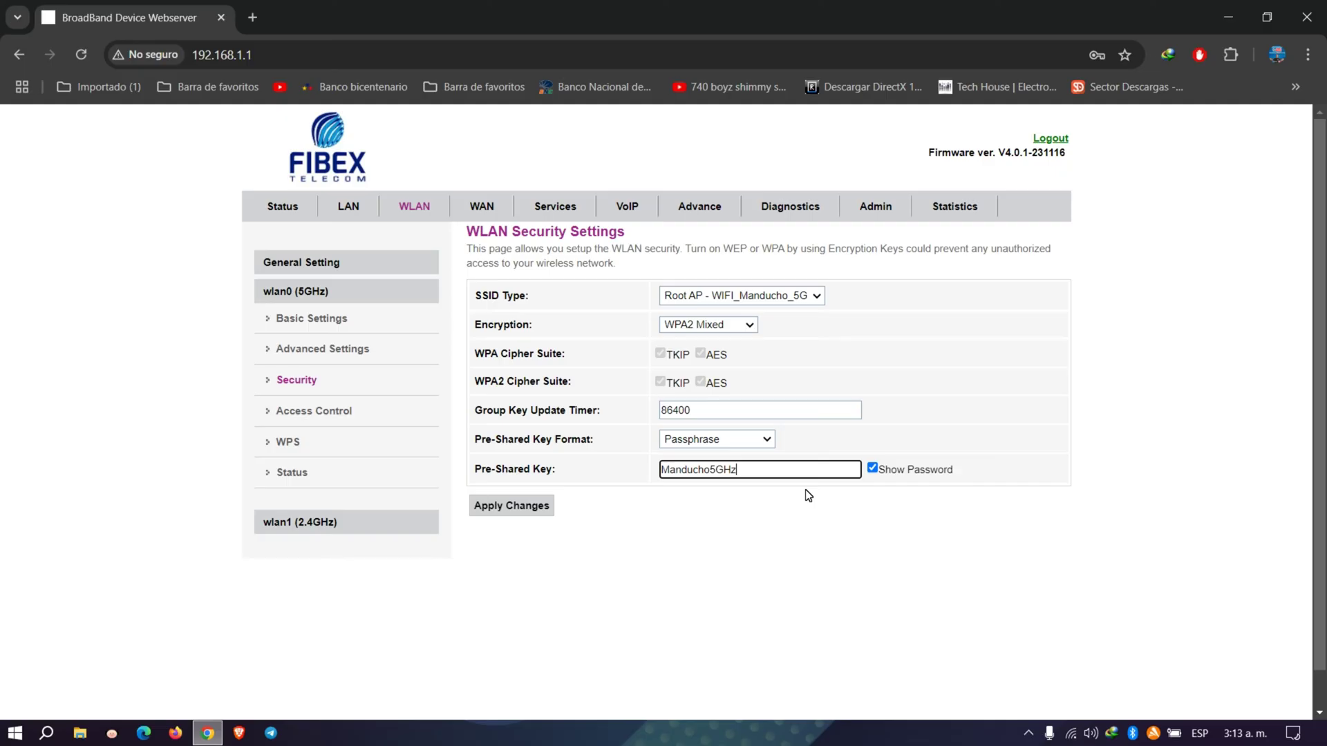
{"action": "key", "text": "ctrl+a"}
{"action": "key", "text": "ctrl+c"}
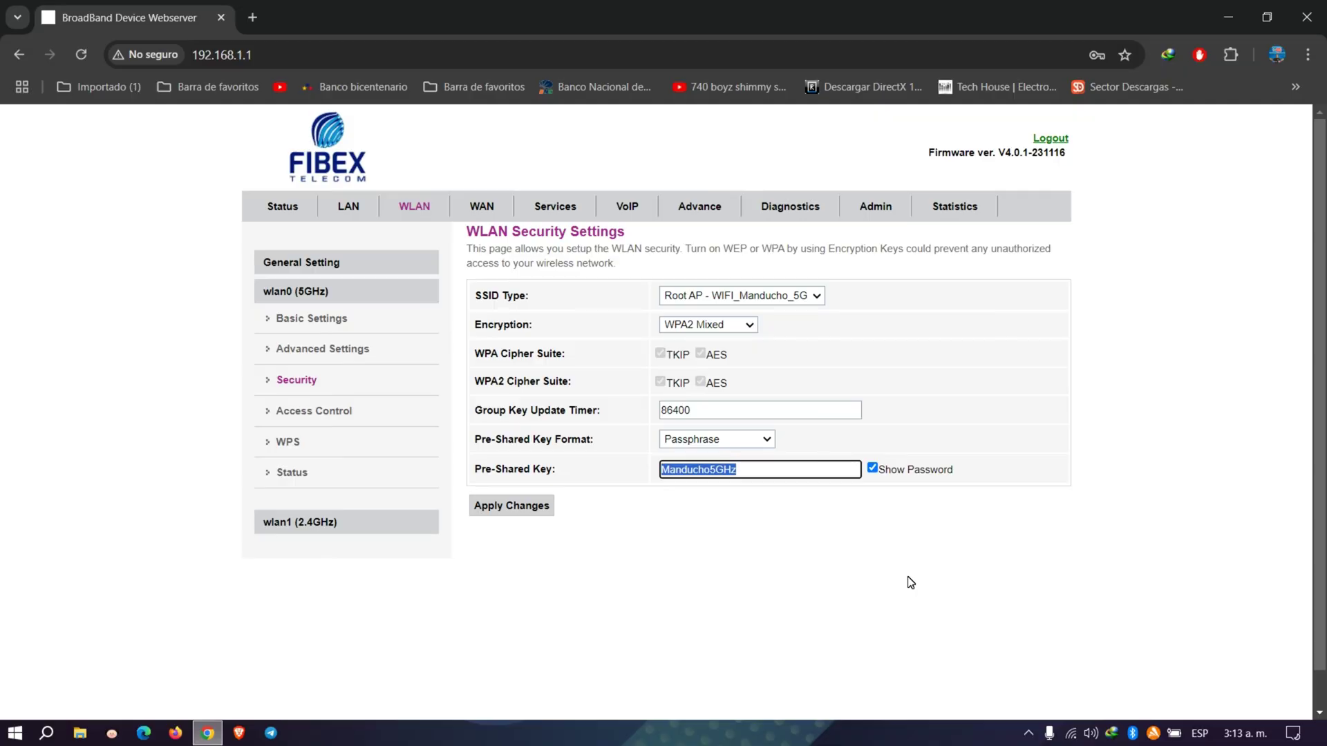
{"action": "left_click", "coordinate": [514, 512]}
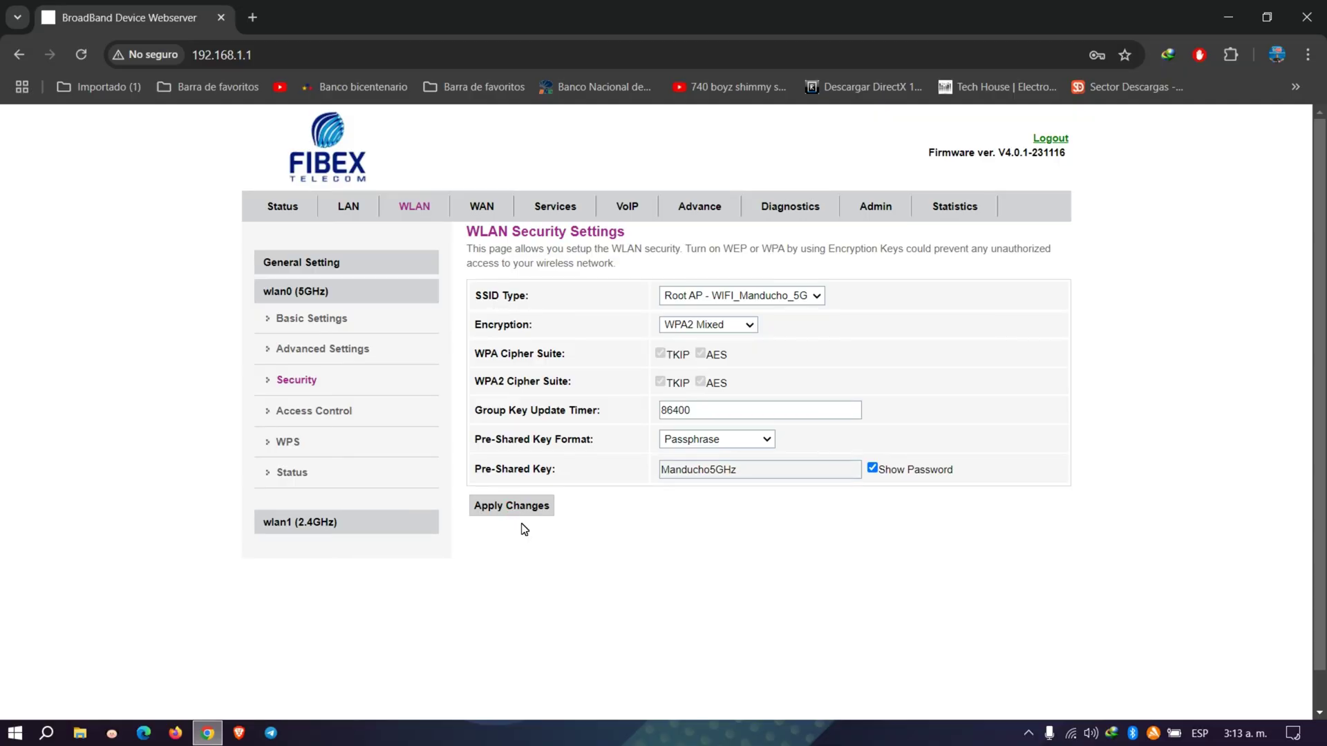
Choose Nunca on Chrome's save-password prompt and confirm the 'Change setting successfully!' message.
{"action": "left_click", "coordinate": [537, 507]}
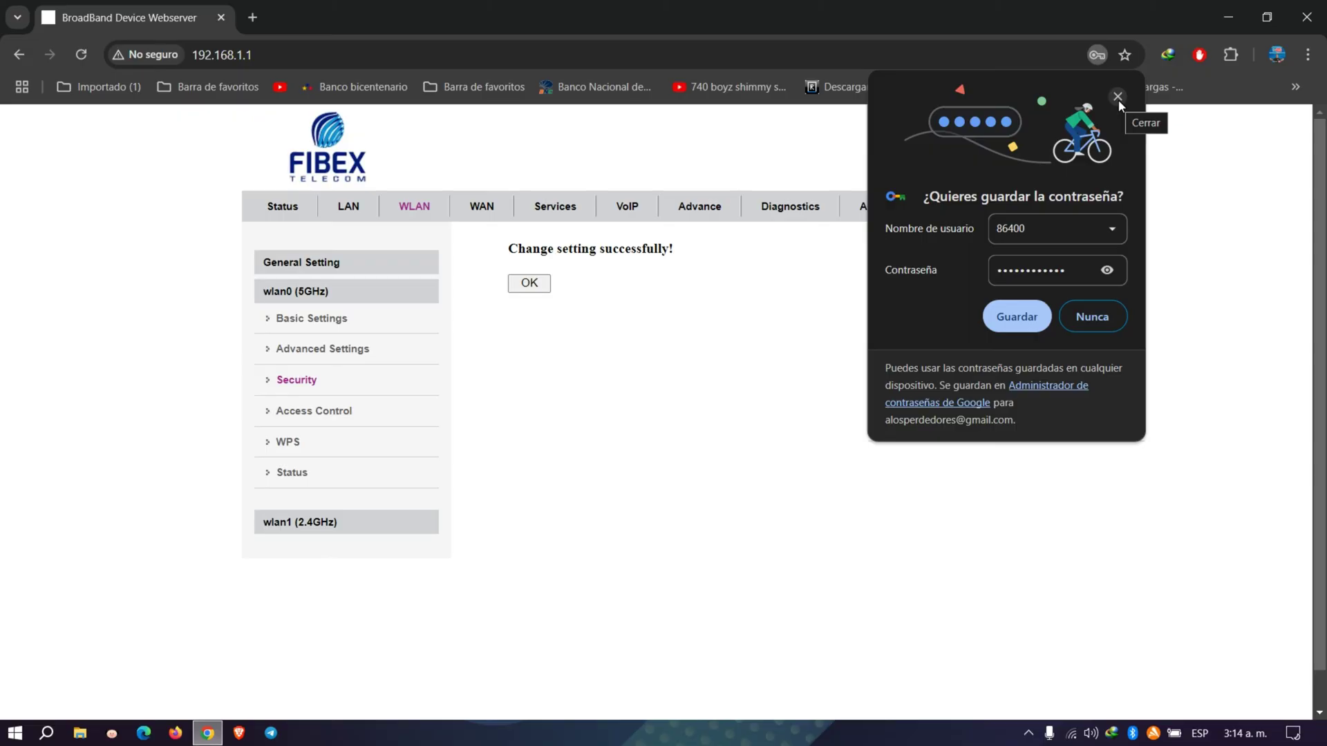
{"action": "left_click", "coordinate": [1084, 317]}
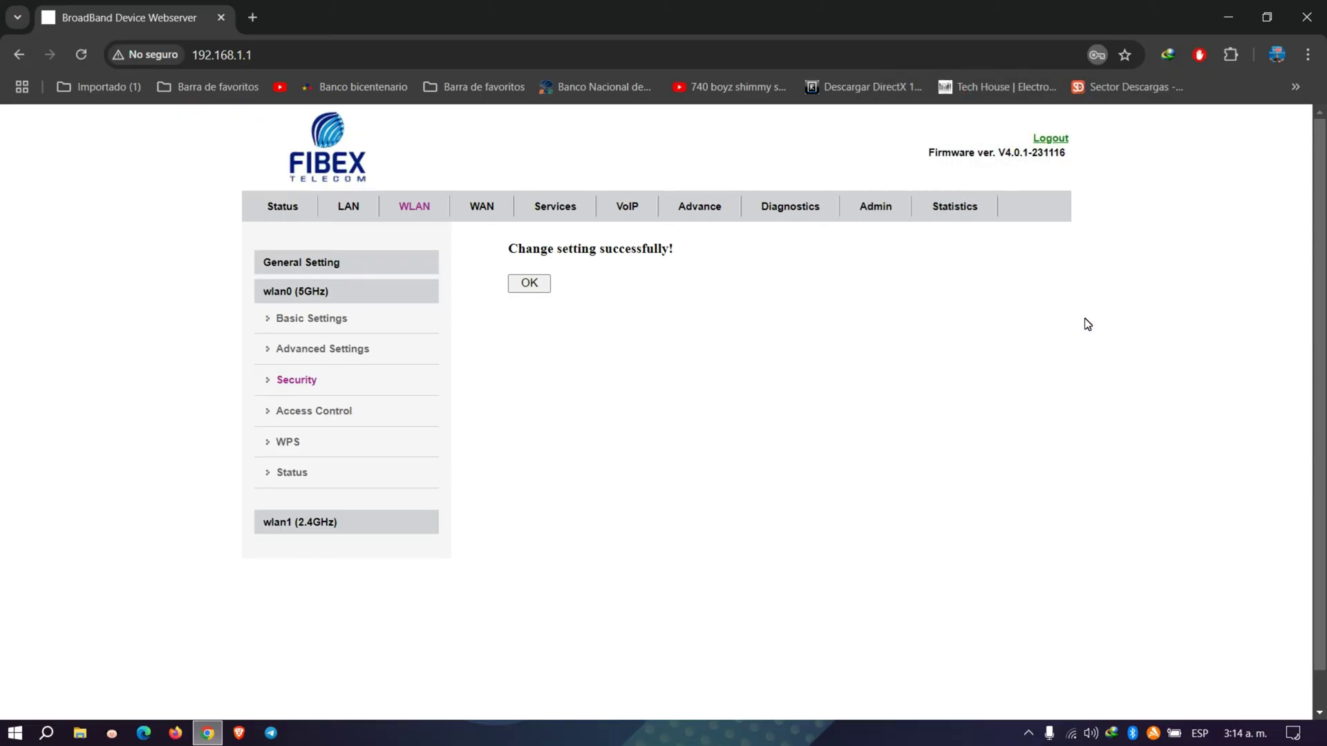
{"action": "left_click", "coordinate": [530, 285]}
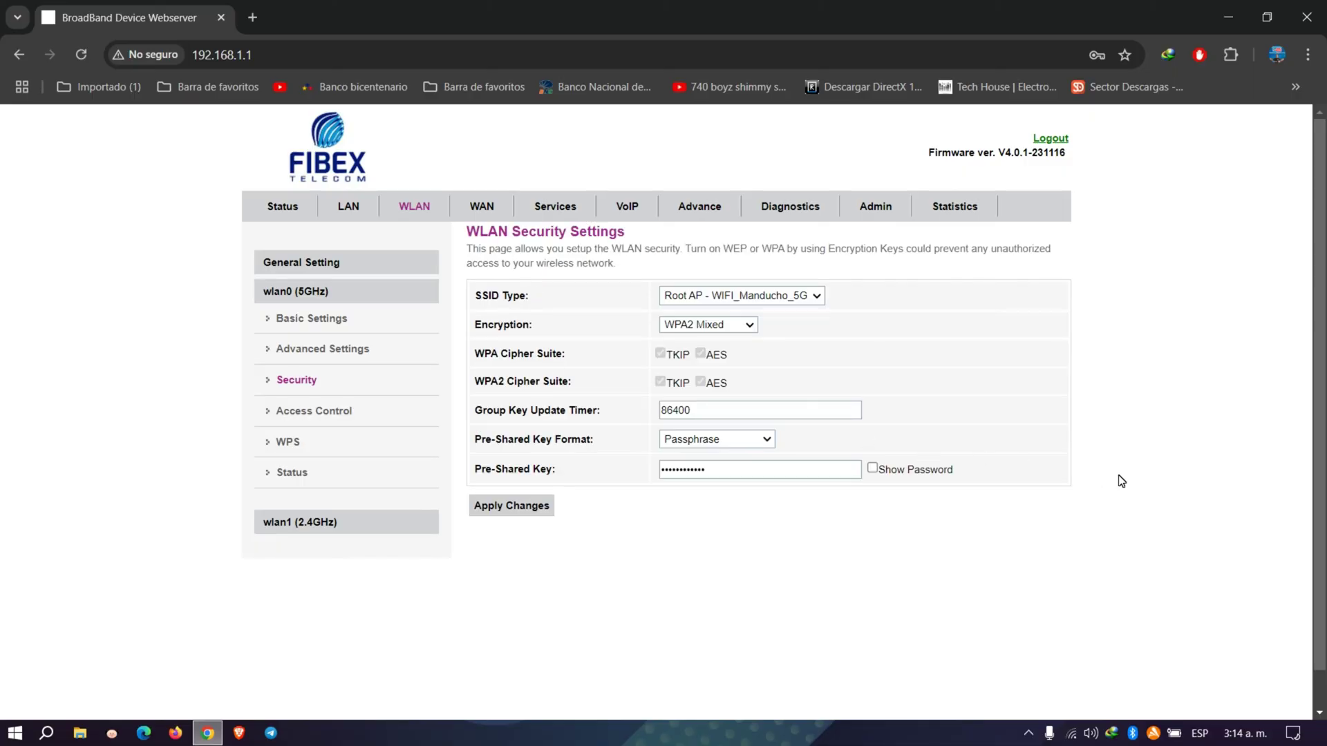
{"action": "left_click", "coordinate": [1071, 735]}
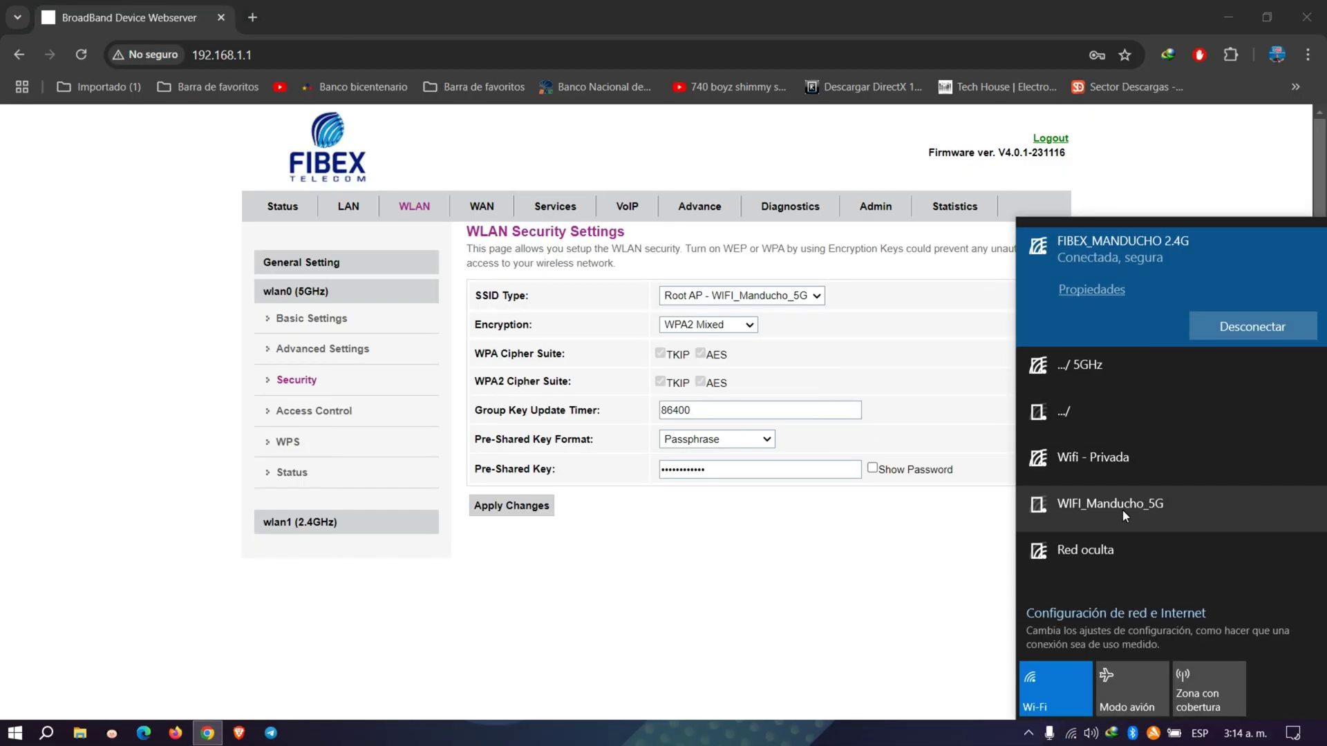
Connect the PC to WIFI_Manducho_5G using the pasted new key, then reload the router page.
{"action": "left_click", "coordinate": [1058, 503]}
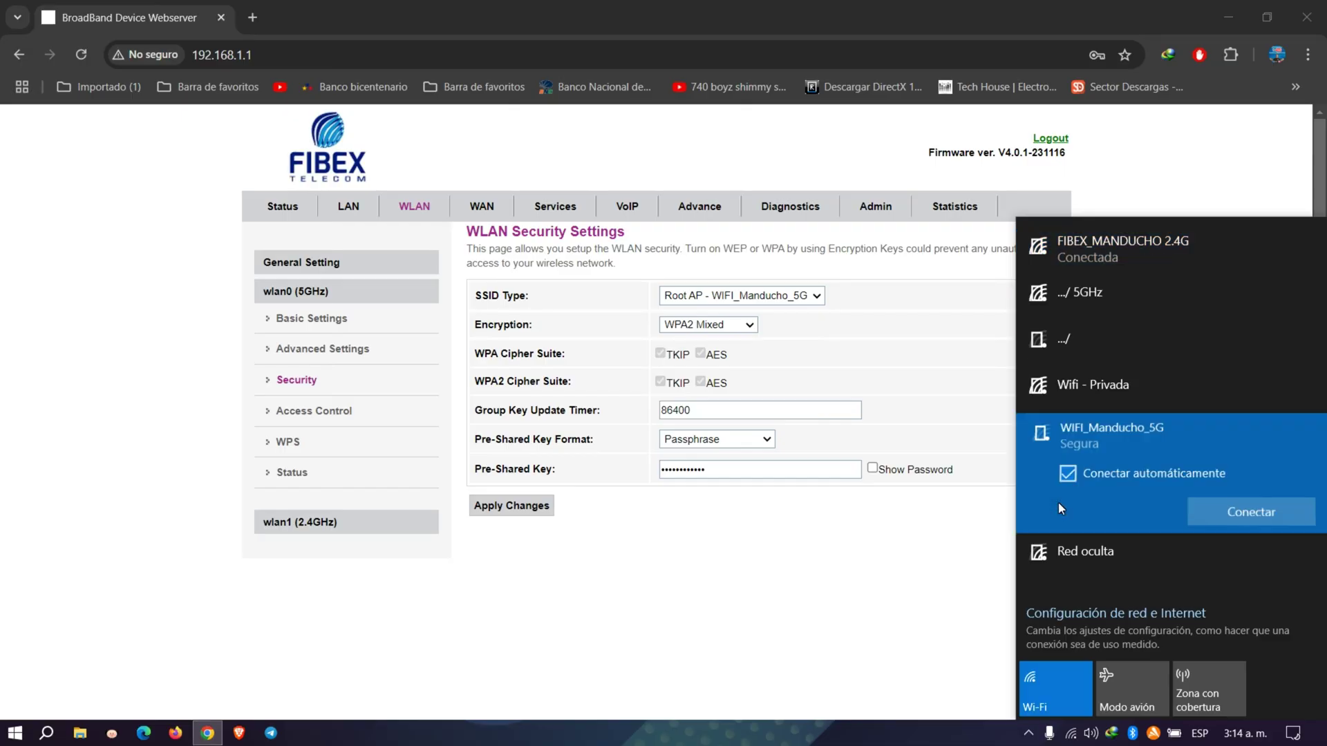
{"action": "left_click", "coordinate": [1265, 513]}
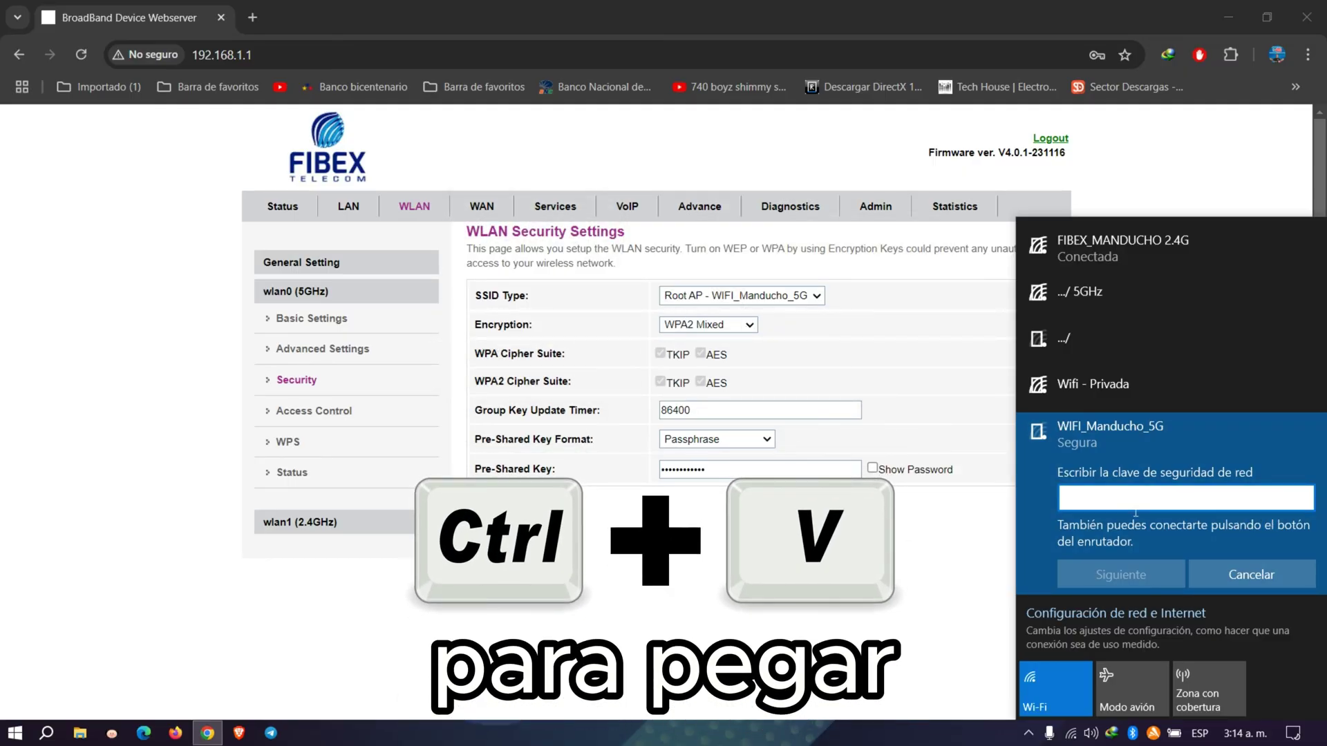
{"action": "key", "text": "ctrl+v"}
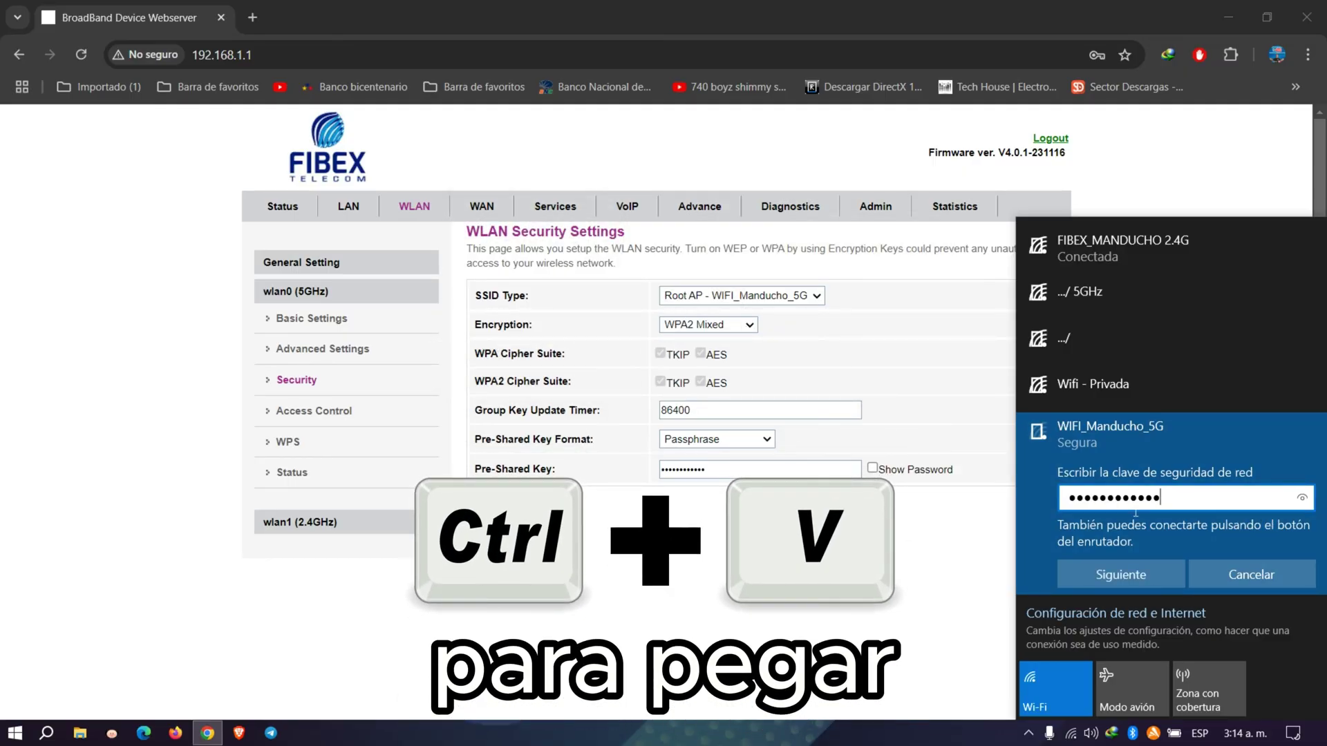
{"action": "left_click", "coordinate": [1302, 501]}
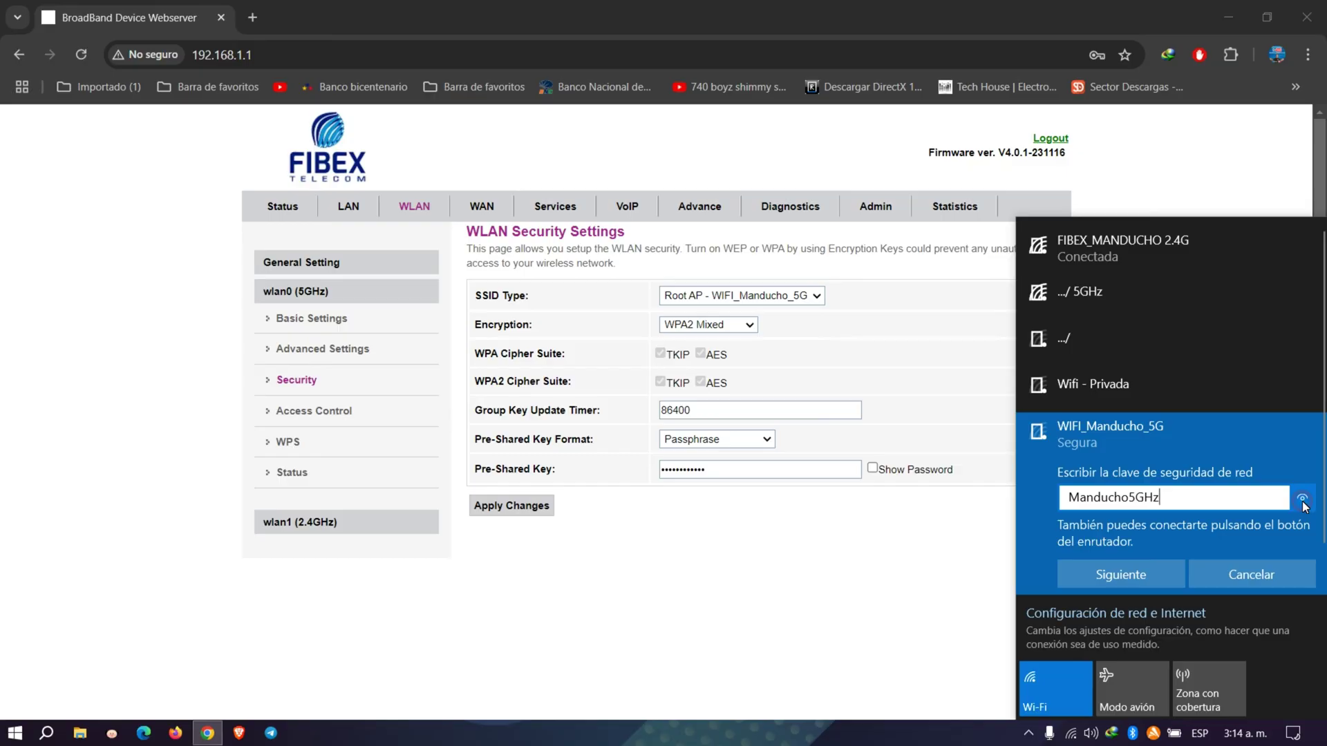
{"action": "left_click", "coordinate": [1132, 574]}
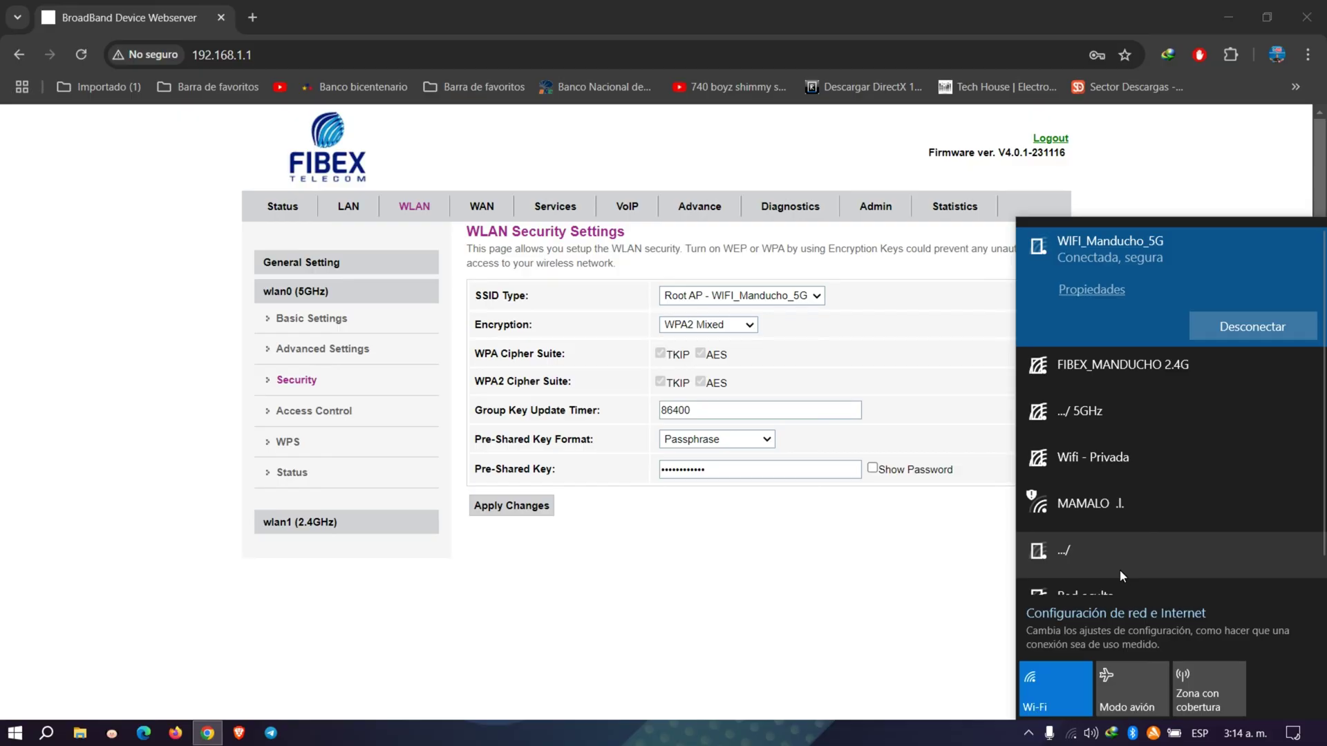
{"action": "left_click", "coordinate": [84, 54]}
Open the creator's channel via Barra de favoritos > YouTube and pause its featured video.
{"action": "scroll", "coordinate": [508, 394], "scroll_direction": "down", "scroll_amount": 1}
{"action": "scroll", "coordinate": [508, 394], "scroll_direction": "up", "scroll_amount": 1}
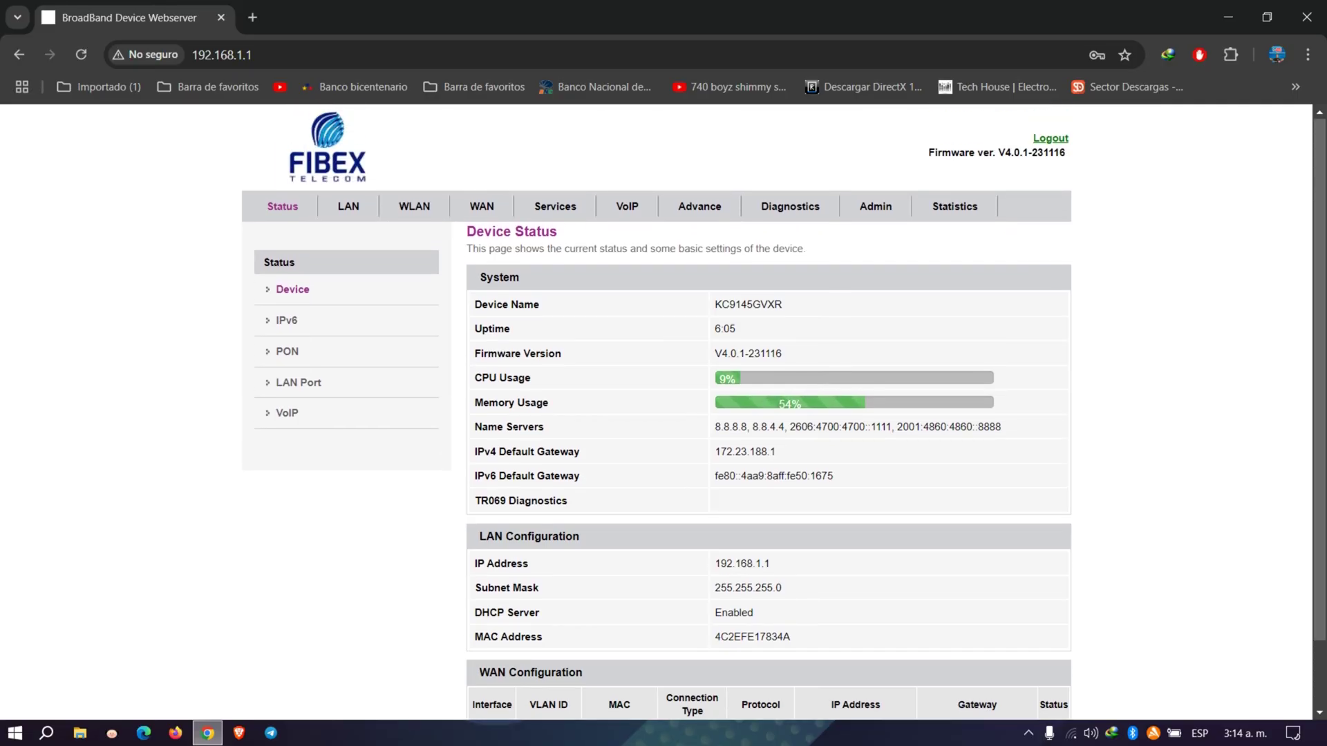
{"action": "left_click", "coordinate": [190, 87]}
{"action": "mouse_move", "coordinate": [271, 125]}
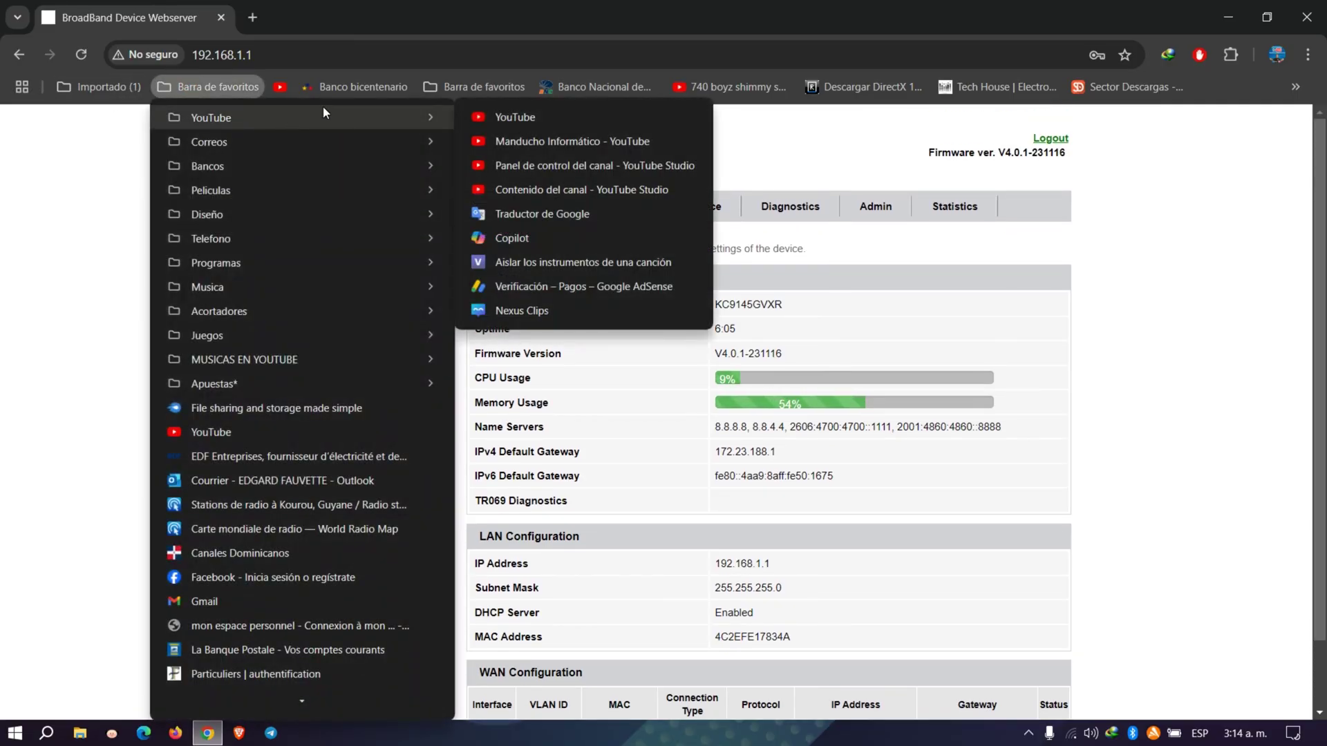
{"action": "left_click", "coordinate": [621, 141]}
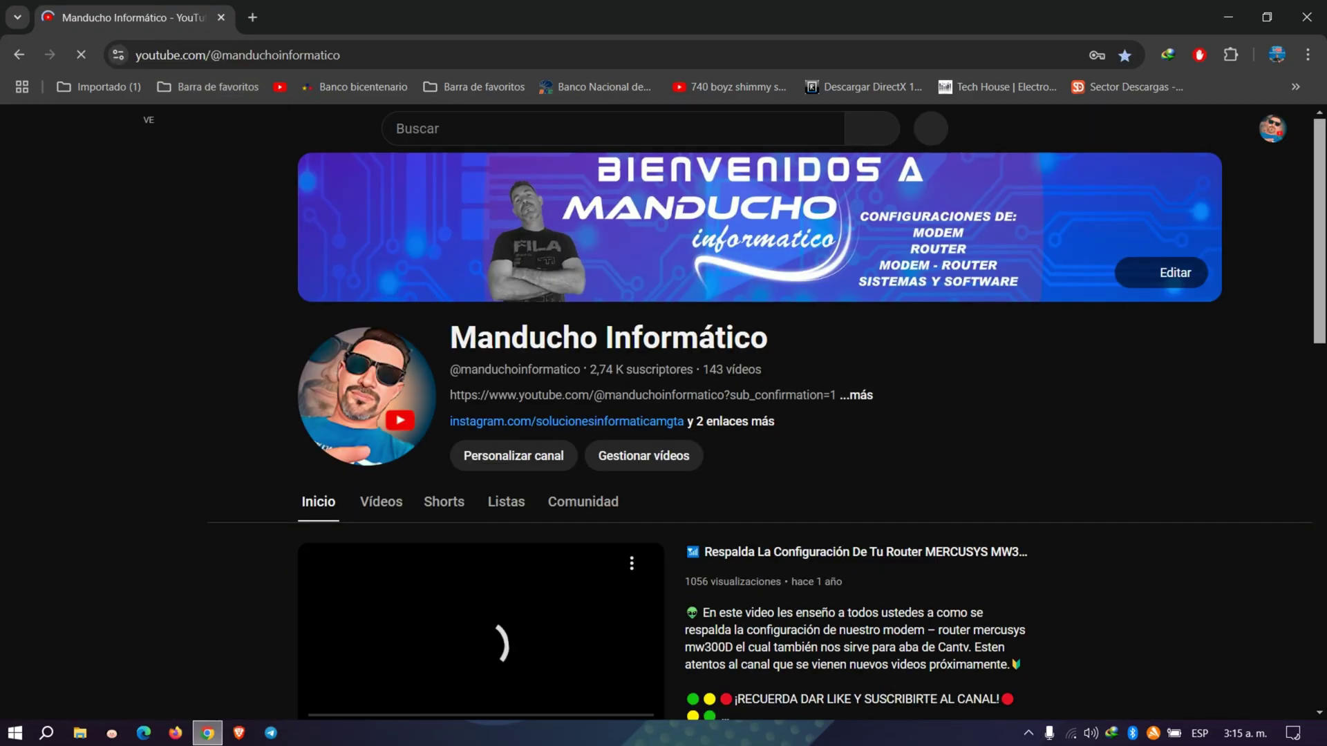
{"action": "scroll", "coordinate": [636, 495], "scroll_direction": "down", "scroll_amount": 2}
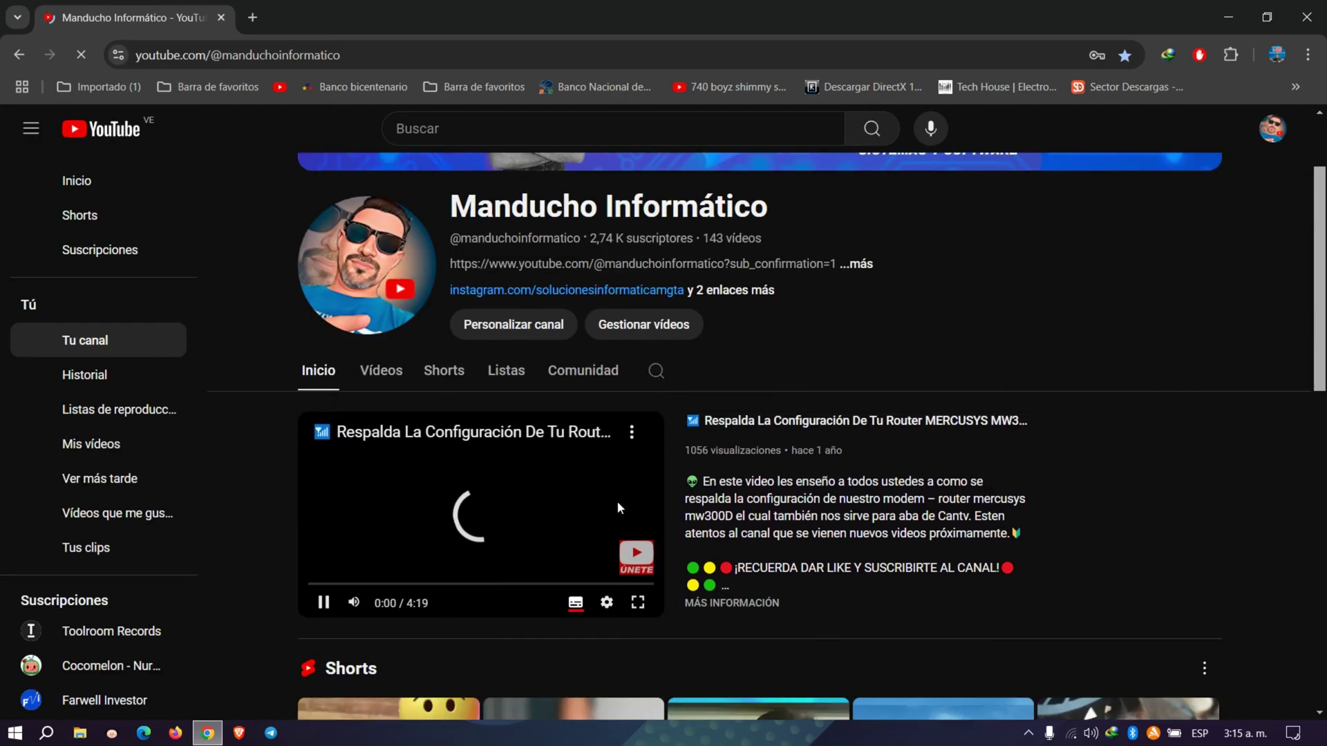
{"action": "left_click", "coordinate": [323, 603]}
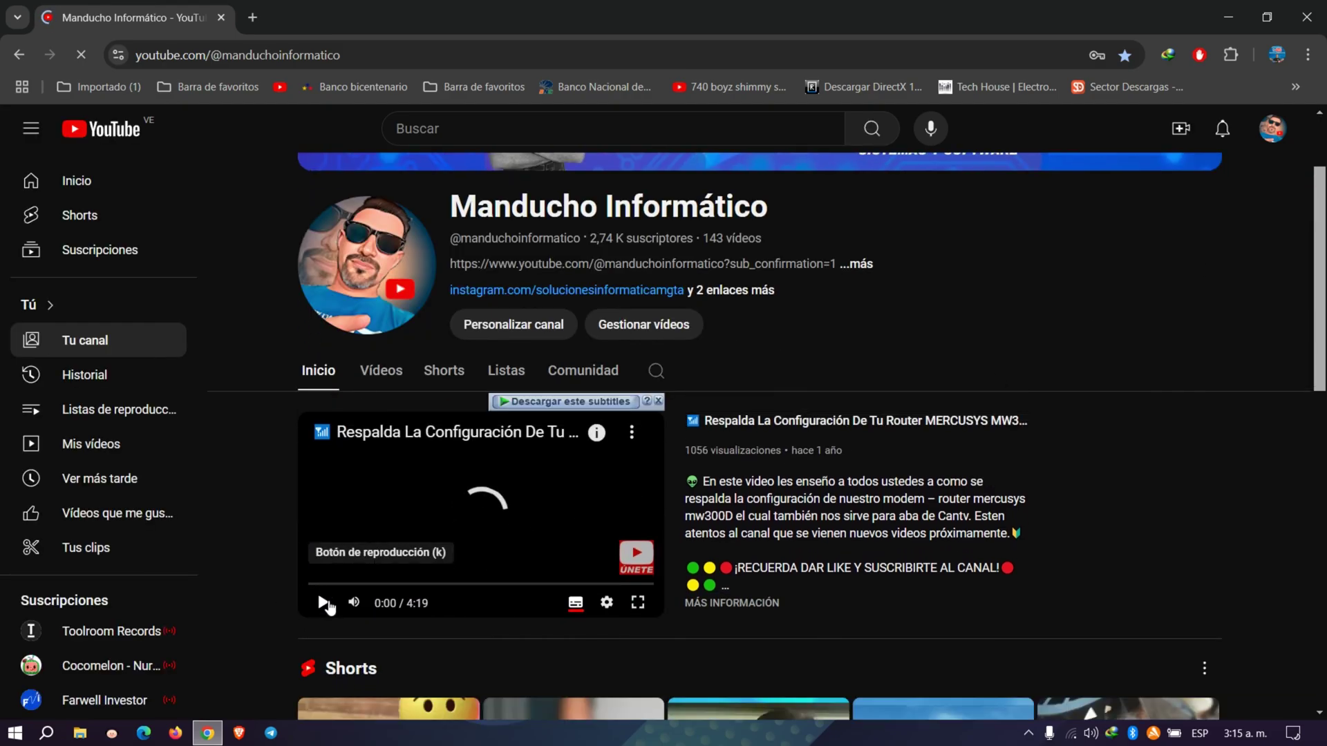
{"action": "scroll", "coordinate": [642, 339], "scroll_direction": "up", "scroll_amount": 2}
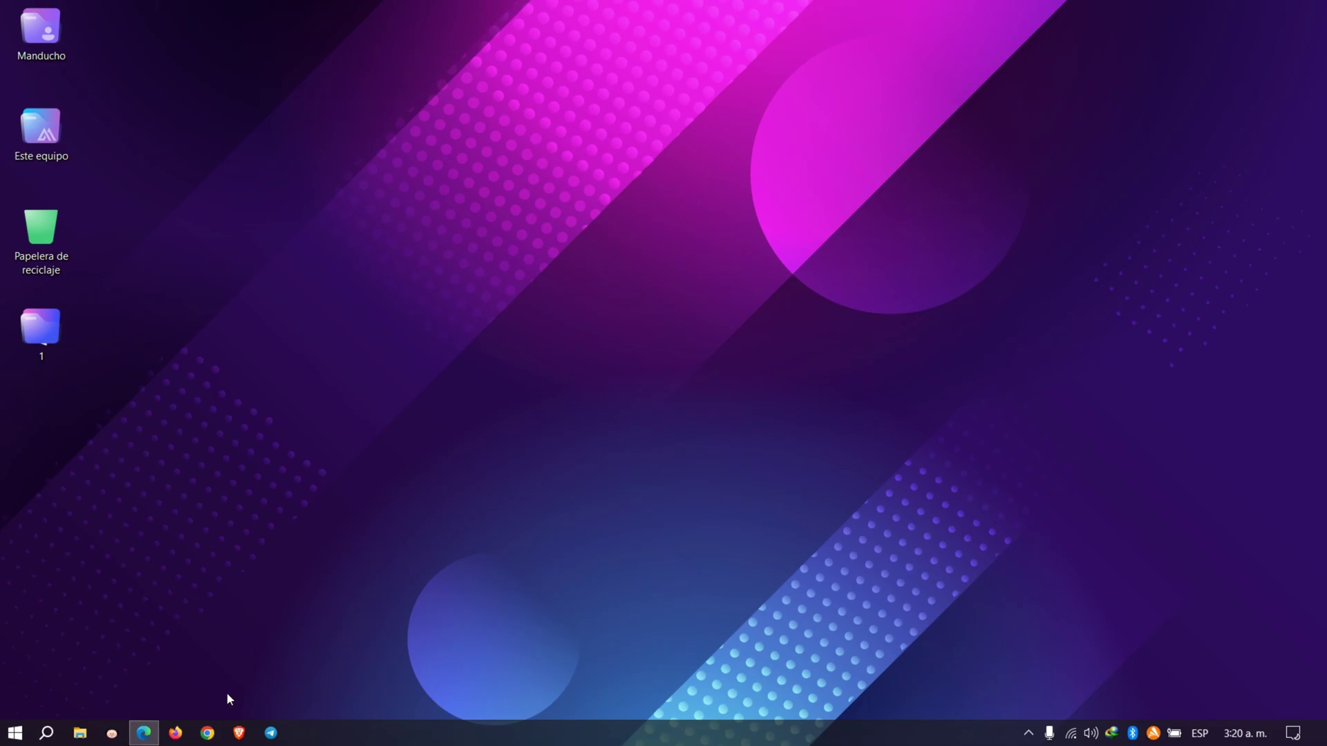
Restore the router window and open WLAN > wlan1 (2.4GHz), showing SSID WIFI_FIBEX_2.4G.
{"action": "left_click", "coordinate": [144, 733]}
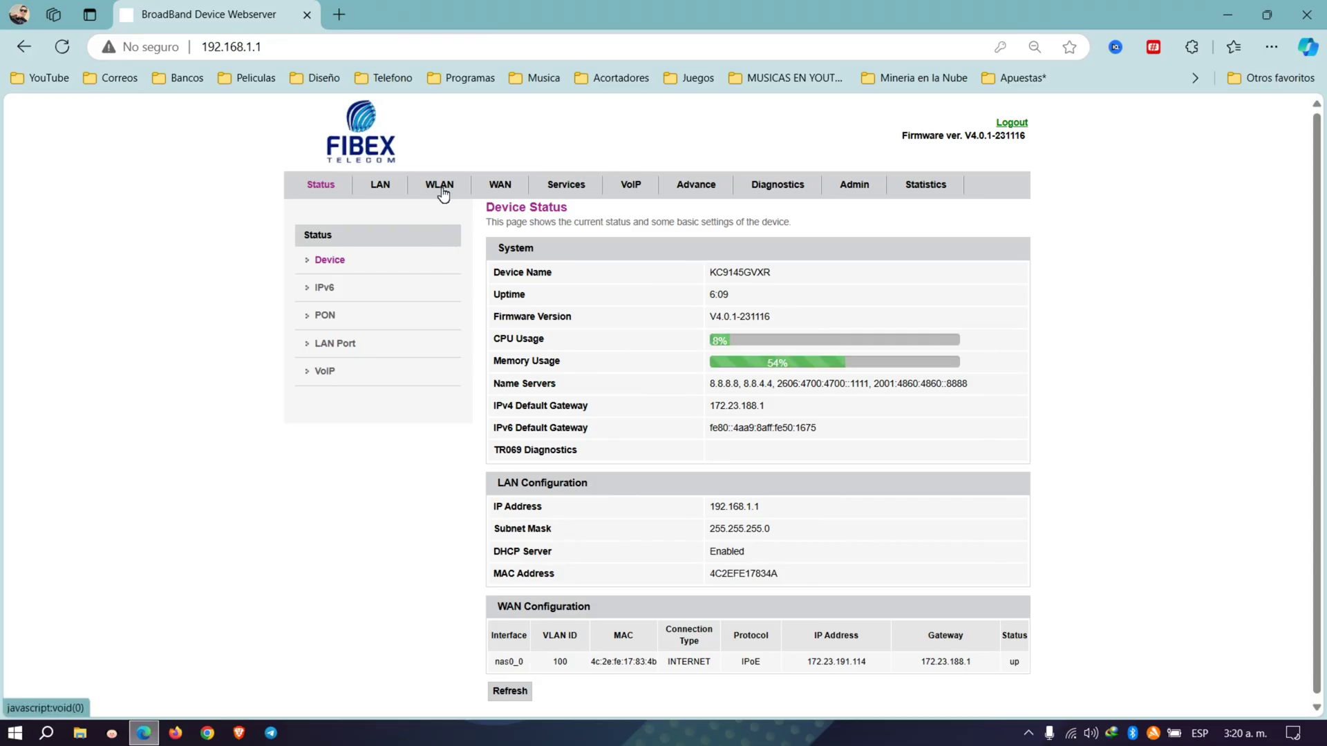
{"action": "left_click", "coordinate": [443, 188]}
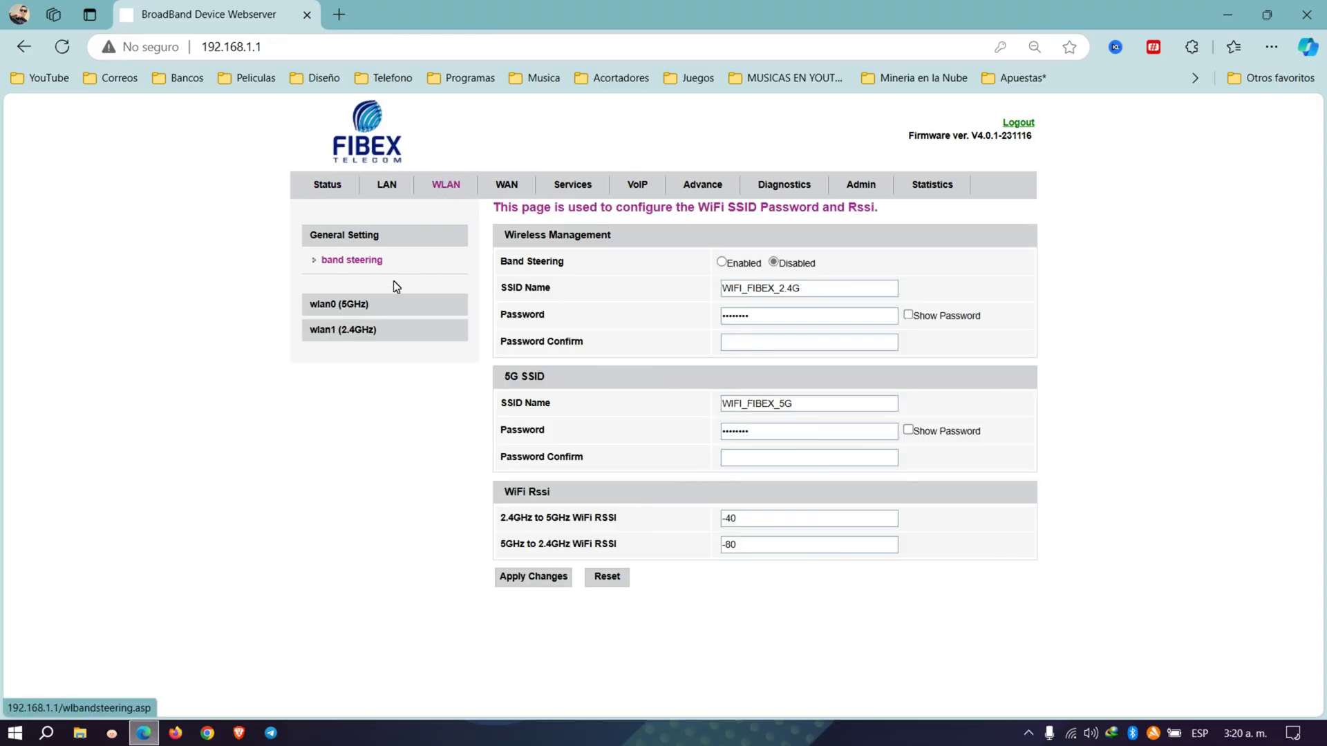
{"action": "left_click", "coordinate": [350, 333]}
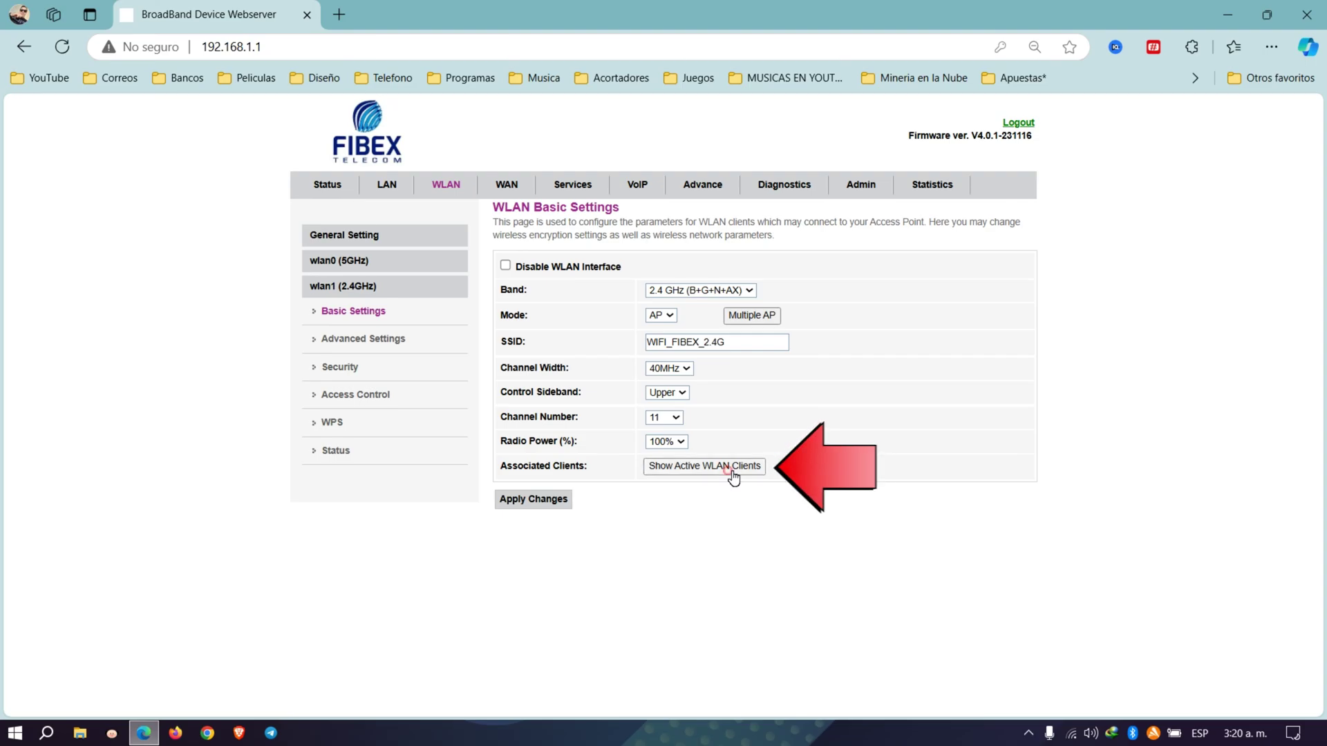
{"action": "left_click", "coordinate": [732, 470]}
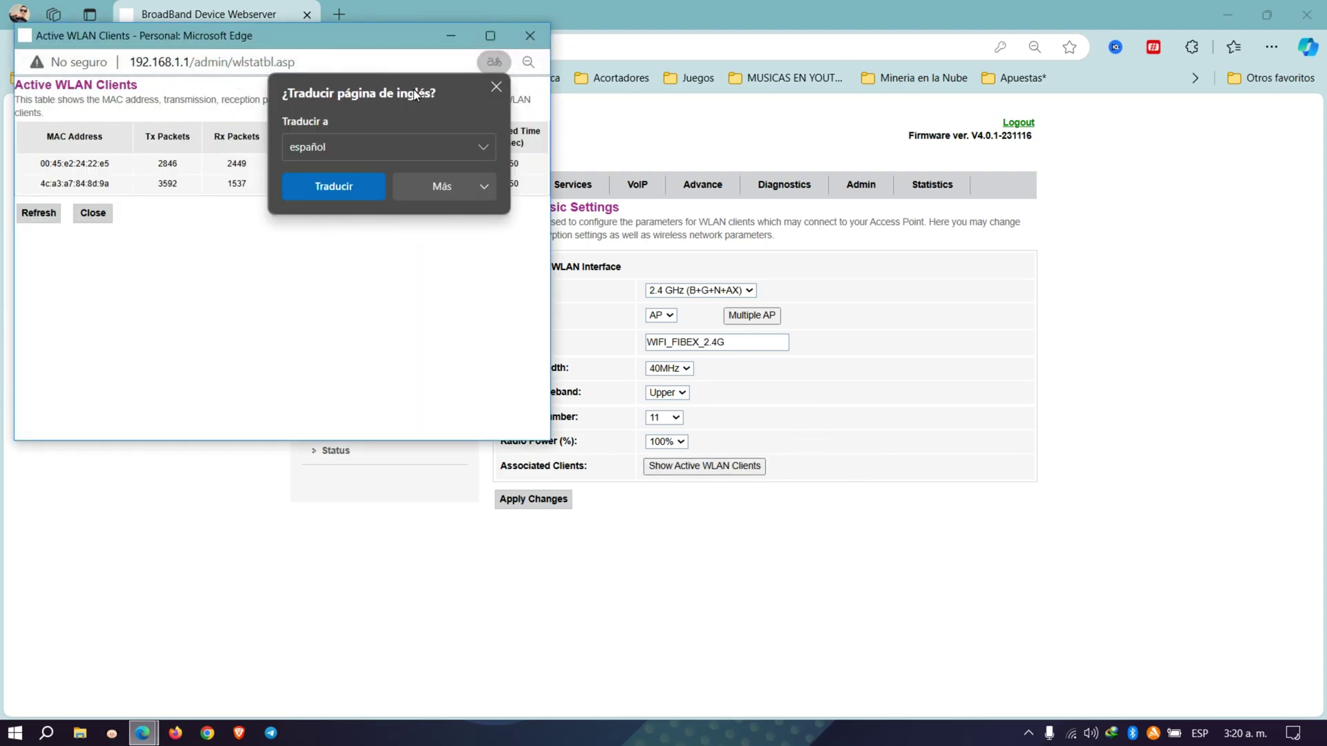
{"action": "left_click", "coordinate": [498, 88]}
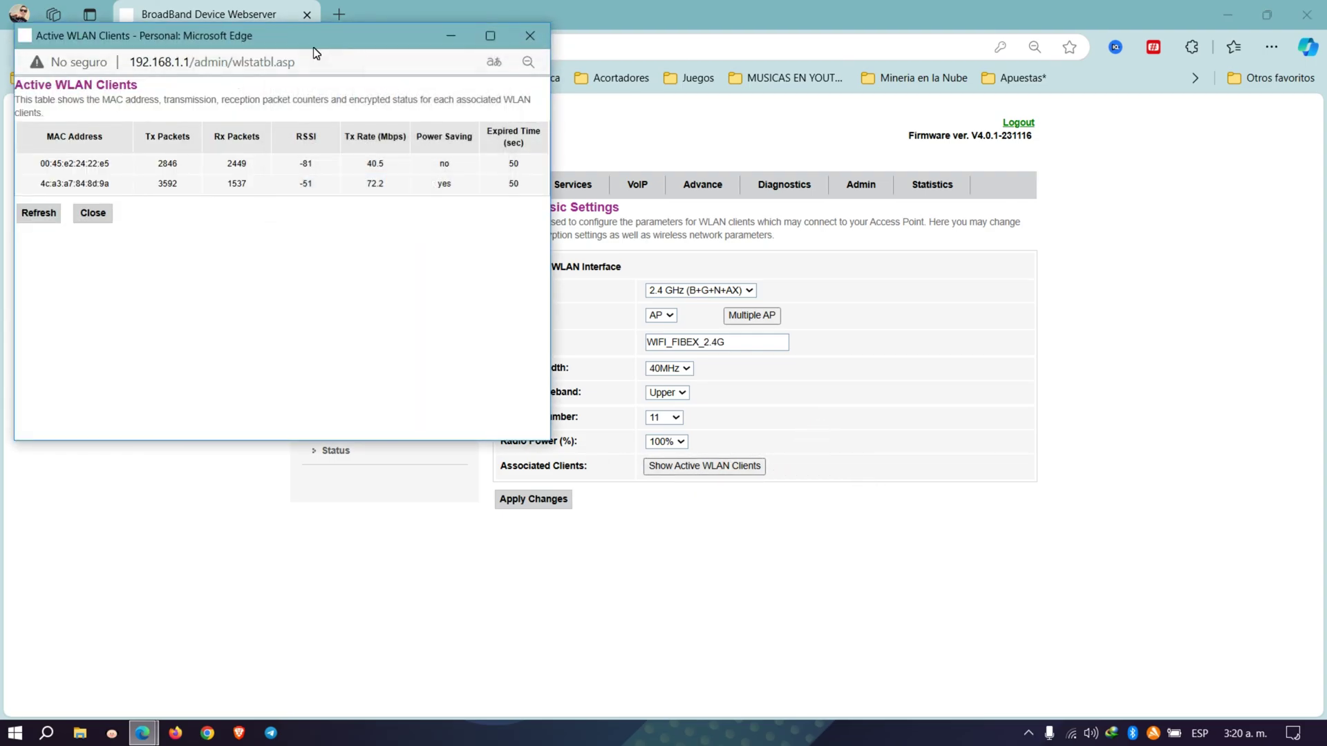
{"action": "left_click_drag", "start_coordinate": [267, 36], "coordinate": [584, 136]}
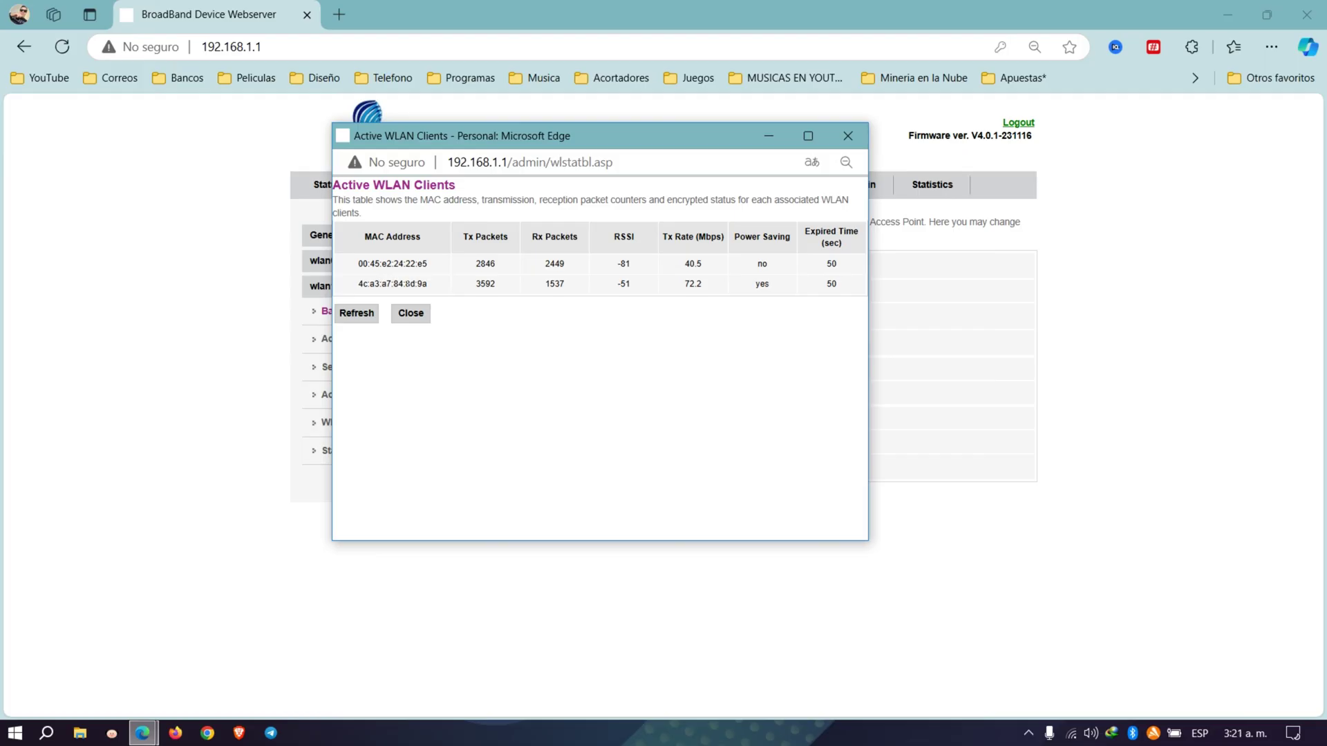
{"action": "left_click_drag", "start_coordinate": [491, 135], "coordinate": [656, 221]}
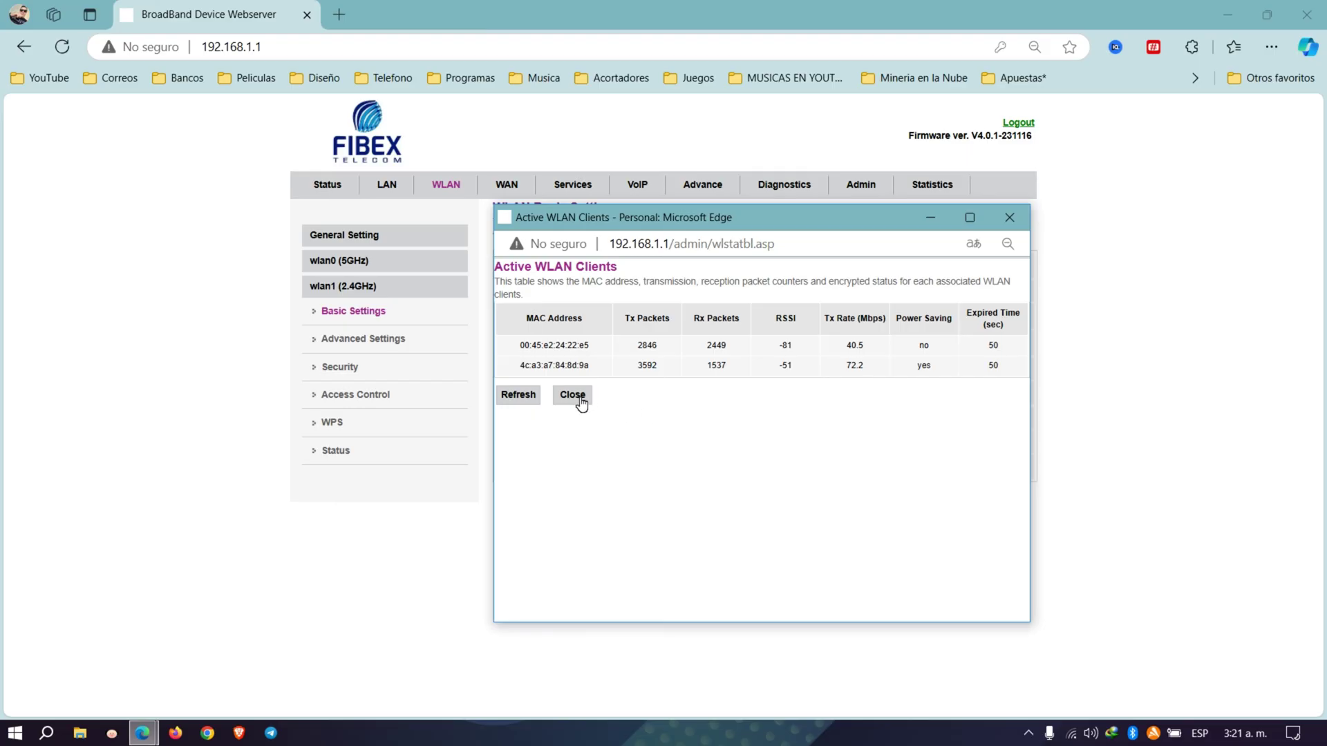
{"action": "left_click", "coordinate": [582, 399]}
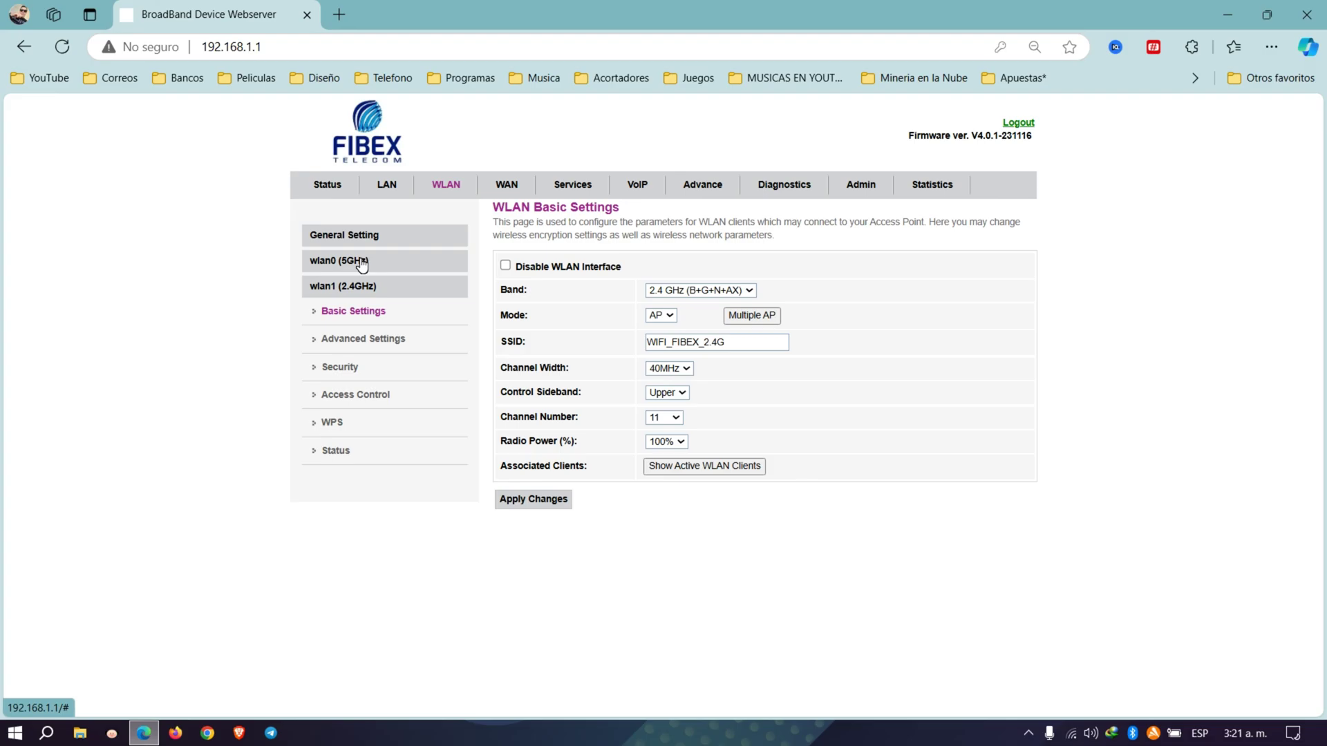
Check Active WLAN Clients for wlan0 (5GHz), find none connected, and close the list.
{"action": "left_click", "coordinate": [360, 264]}
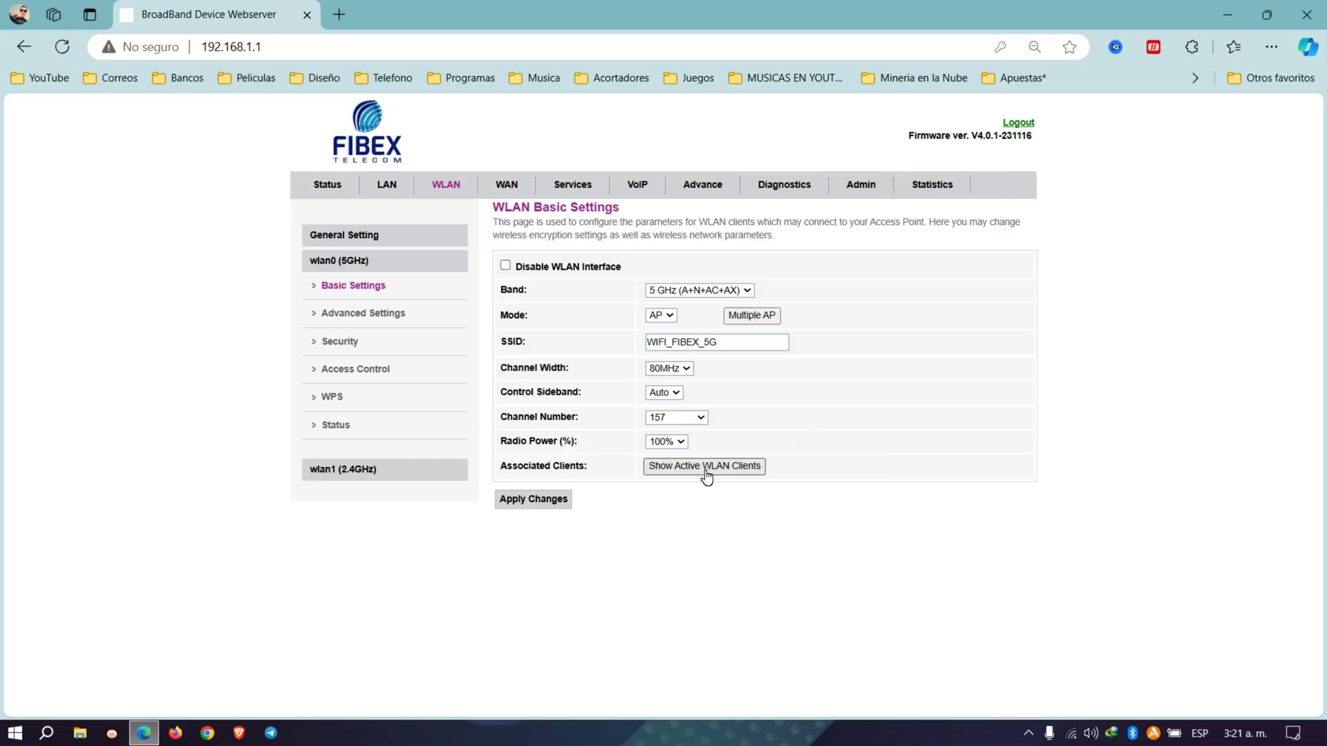
{"action": "left_click", "coordinate": [706, 467]}
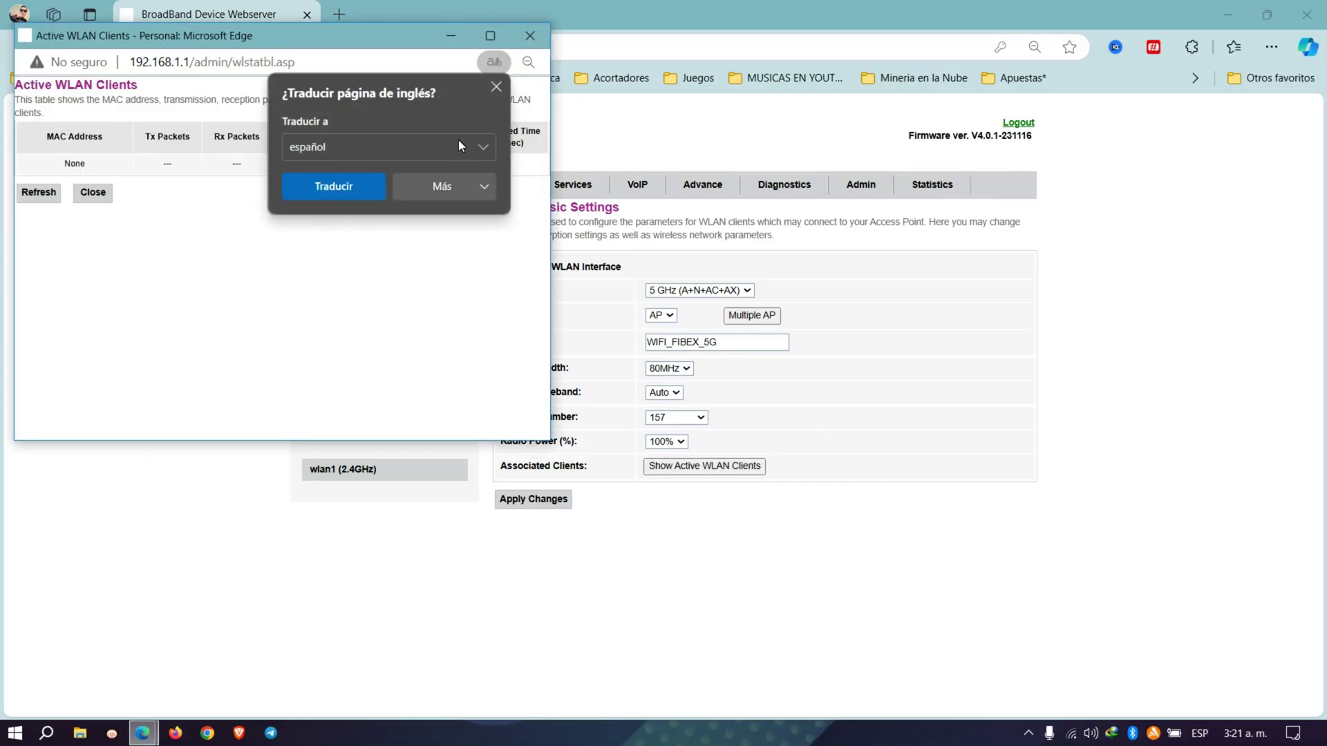
{"action": "left_click", "coordinate": [496, 86]}
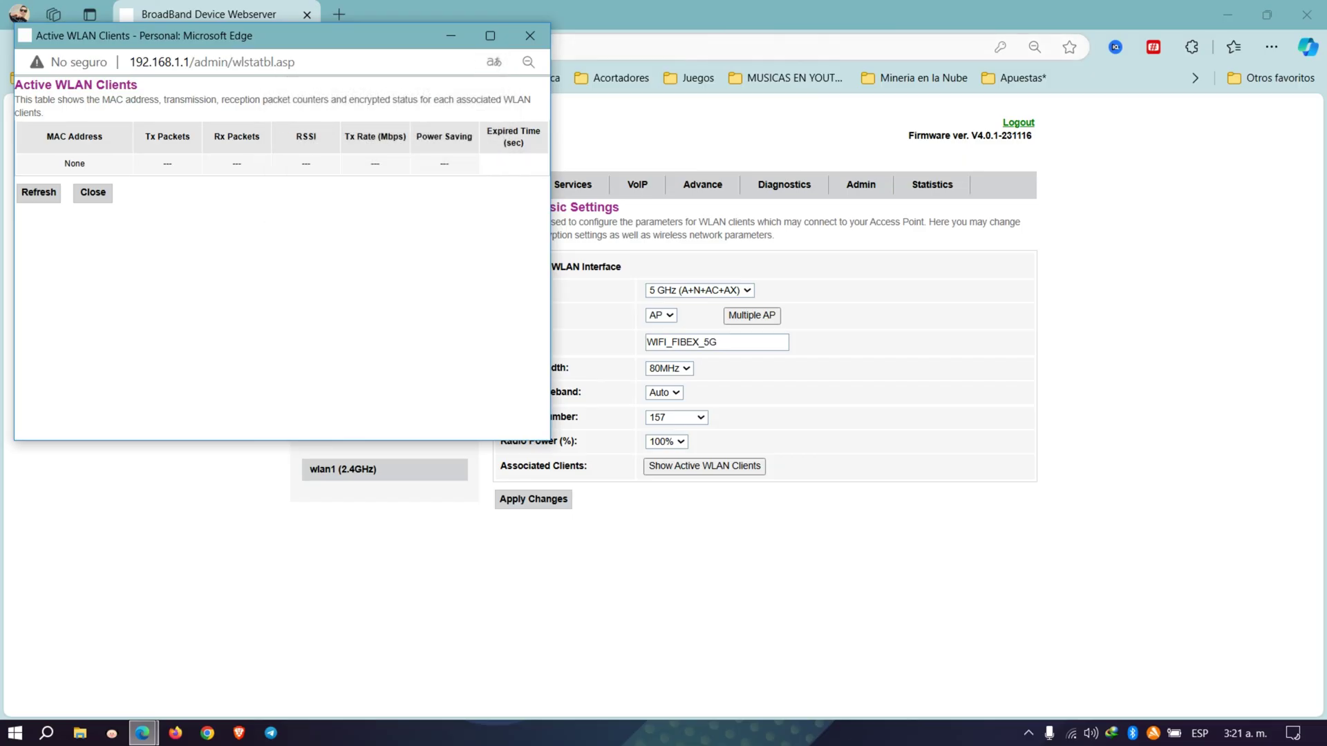
{"action": "left_click", "coordinate": [530, 36]}
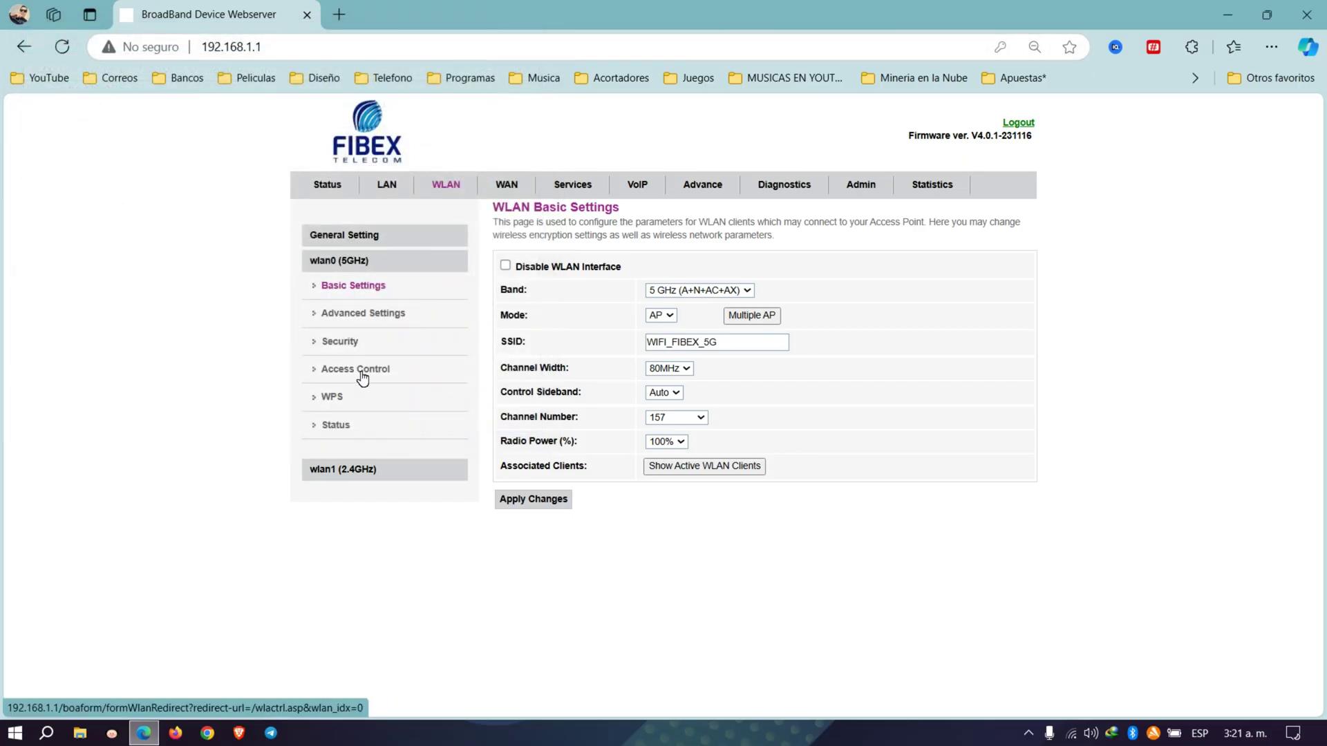